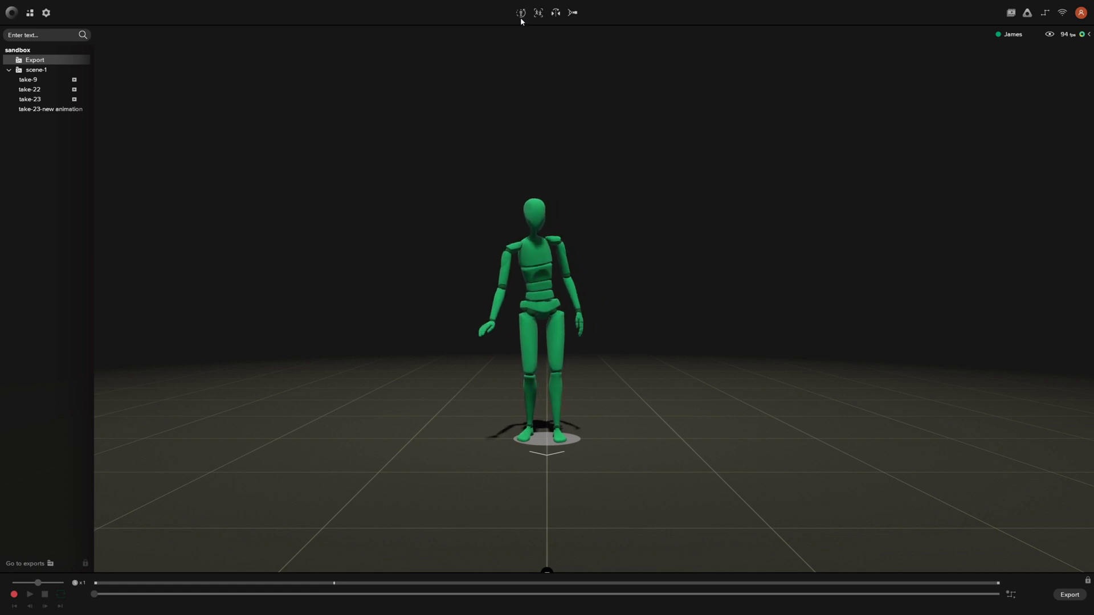
Enable forwarding of Smartsuit data to another application in the data streaming settings
left_click(47, 12)
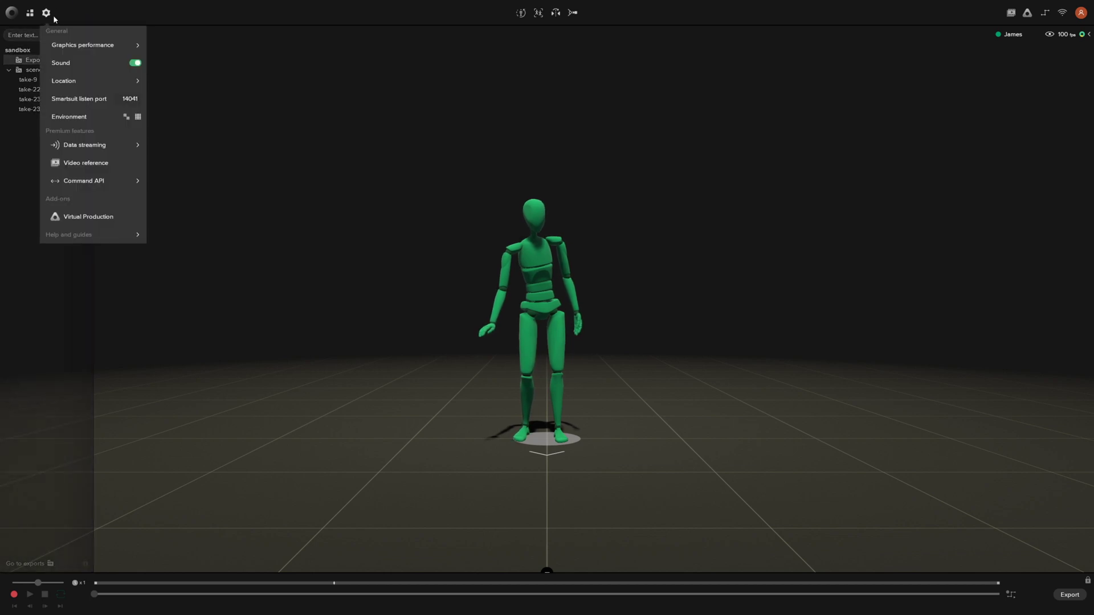
mouse_move(84, 146)
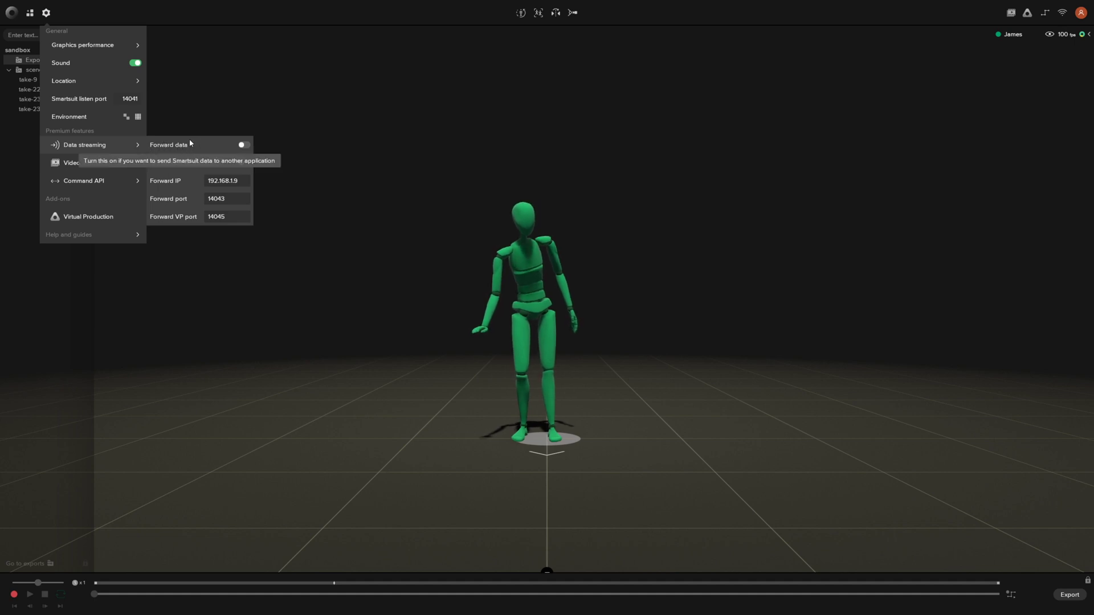
left_click(242, 145)
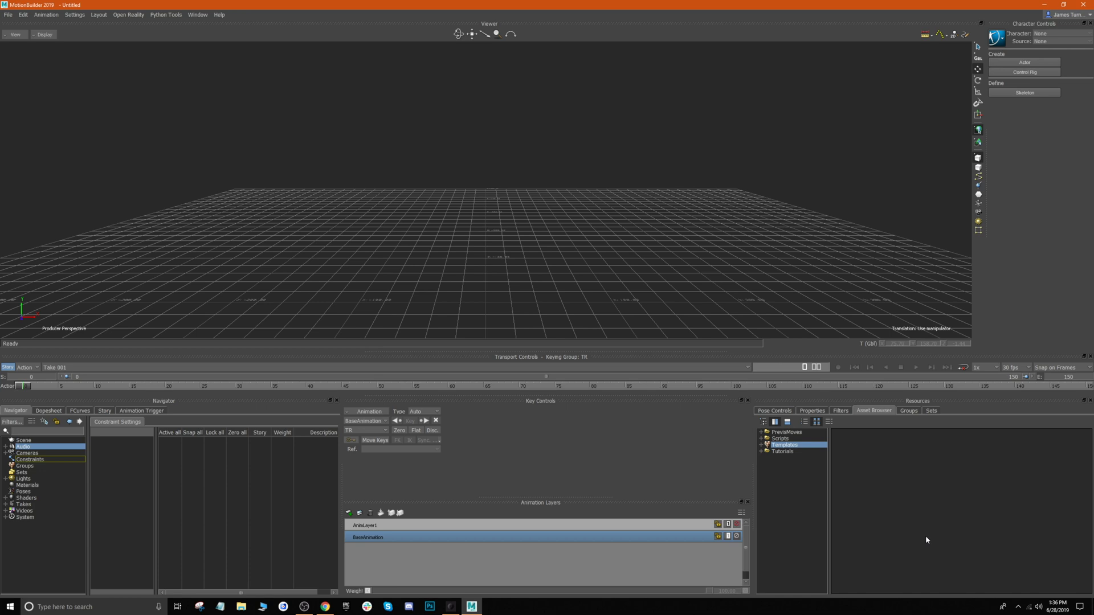
In MotionBuilder, go through adding a plug-in search path in the SDK preferences and apply the preferences
left_click(80, 17)
left_click(98, 25)
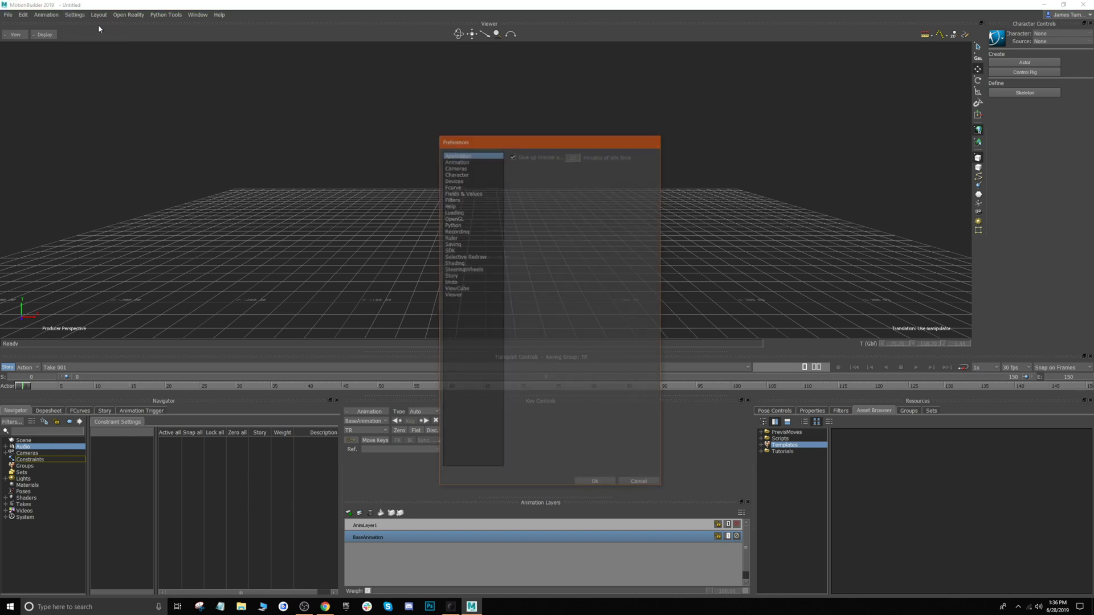
left_click(450, 249)
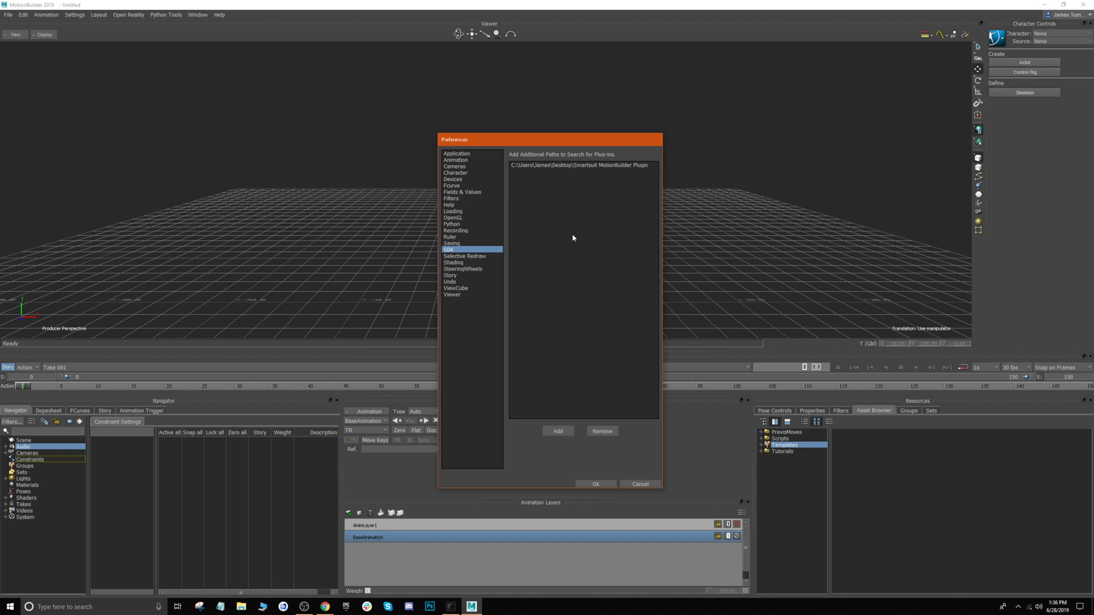
left_click(557, 430)
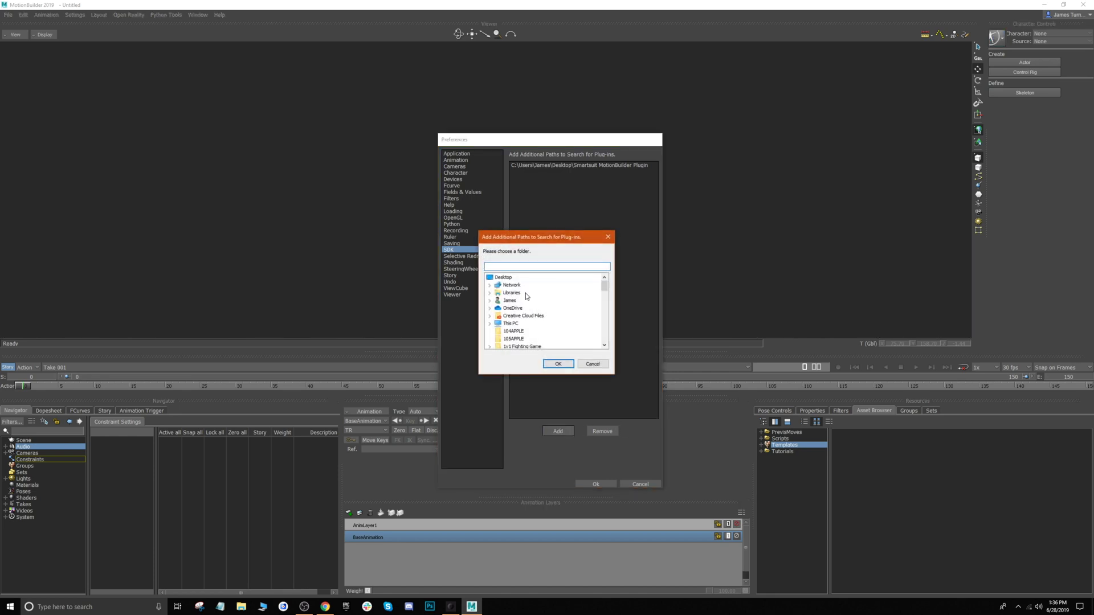
left_click(565, 365)
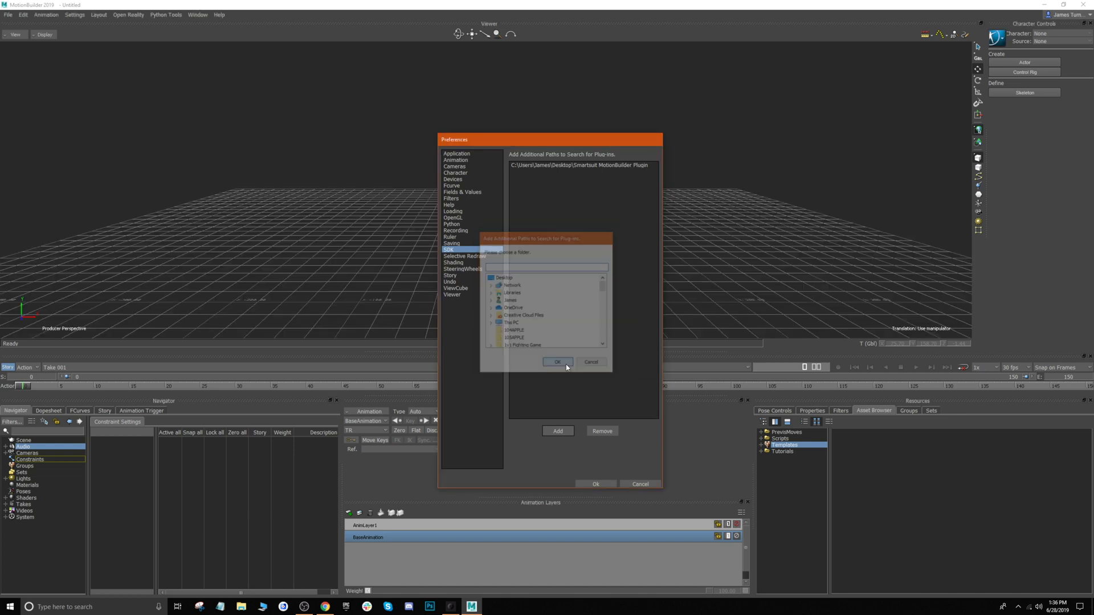
left_click(593, 483)
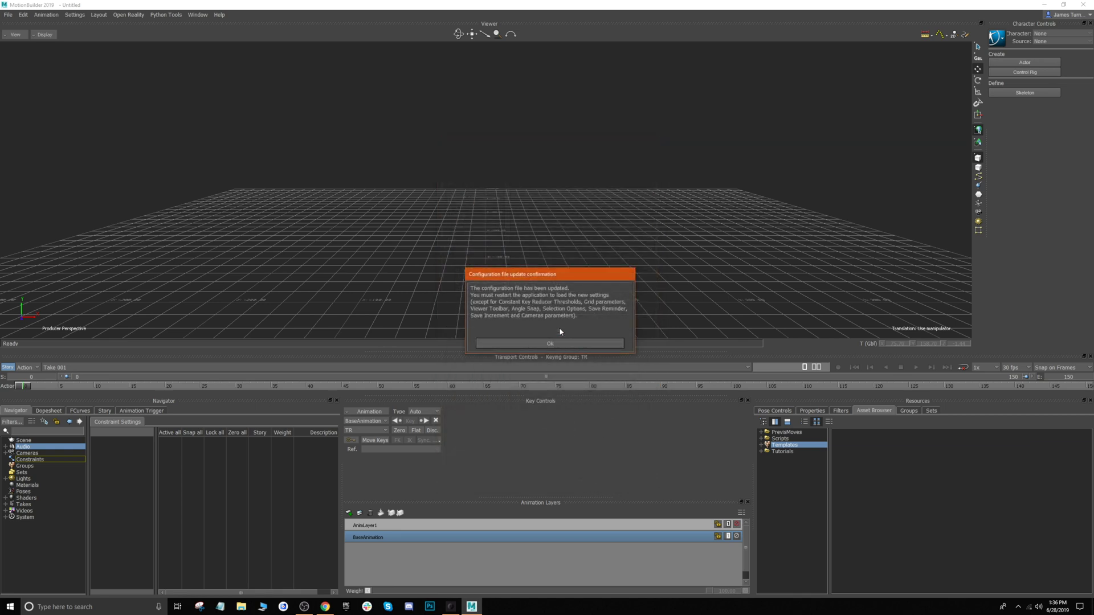
left_click(556, 346)
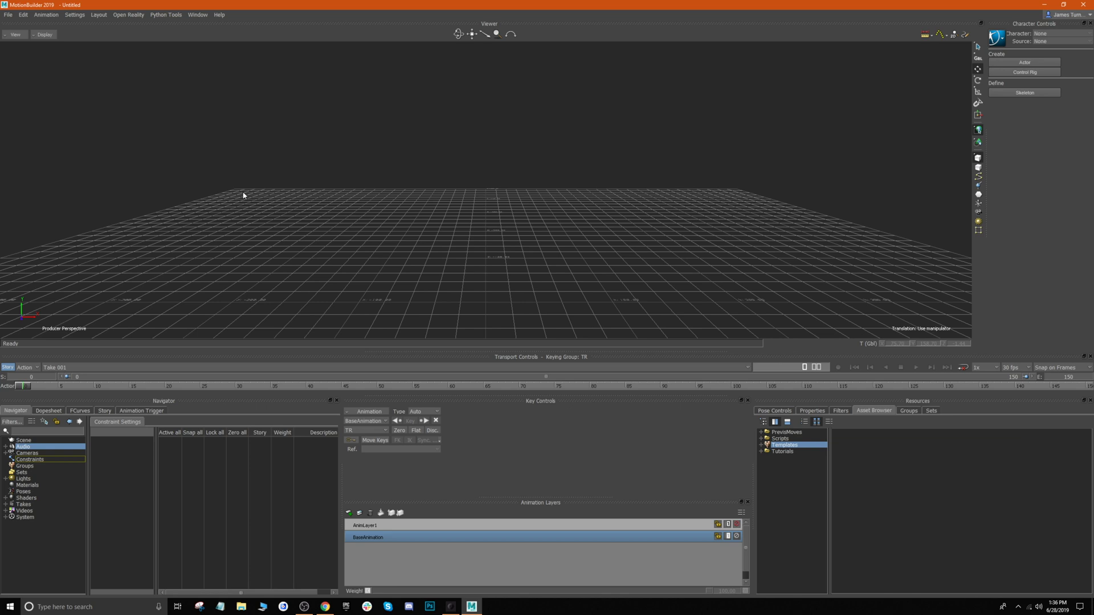
Open man (2).fbx from the Motion Builder Tutorial folder with the default open options, discarding the current scene's changes
left_click(9, 15)
left_click(23, 41)
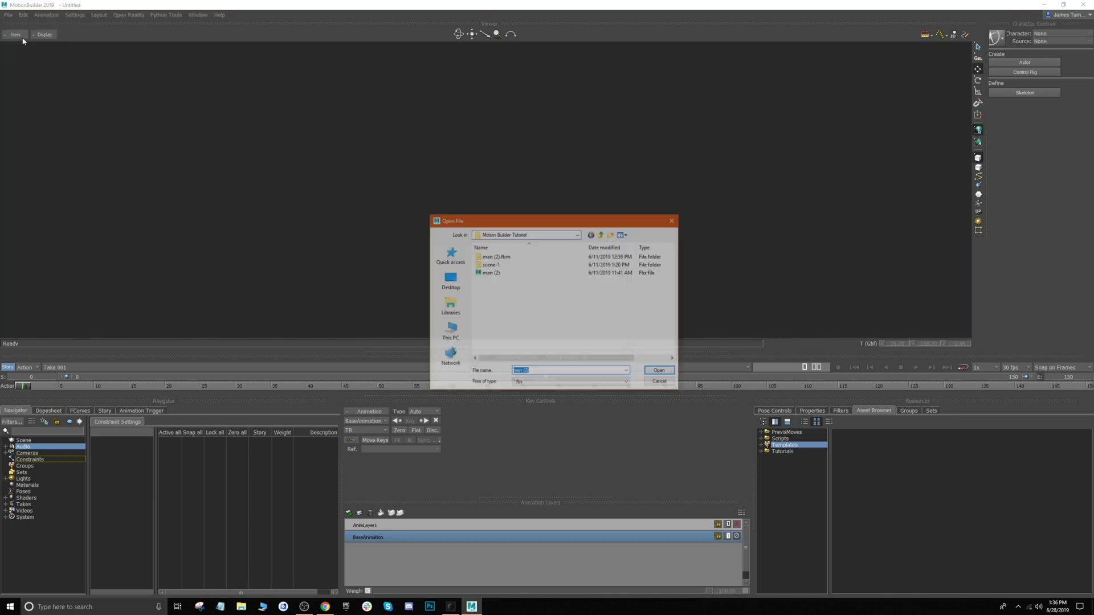
left_click(483, 274)
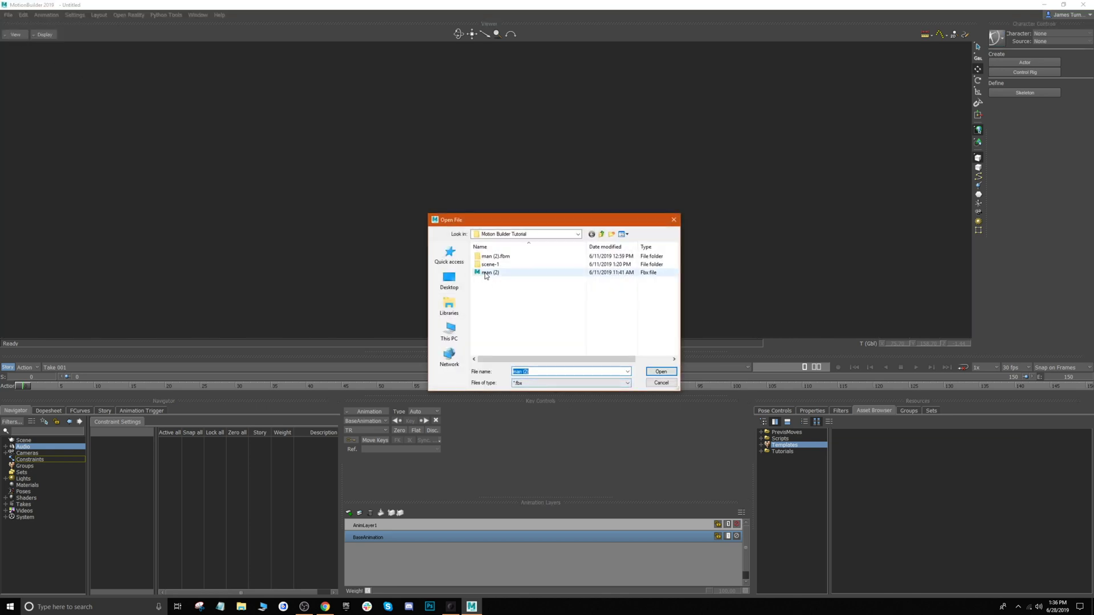
left_click(661, 372)
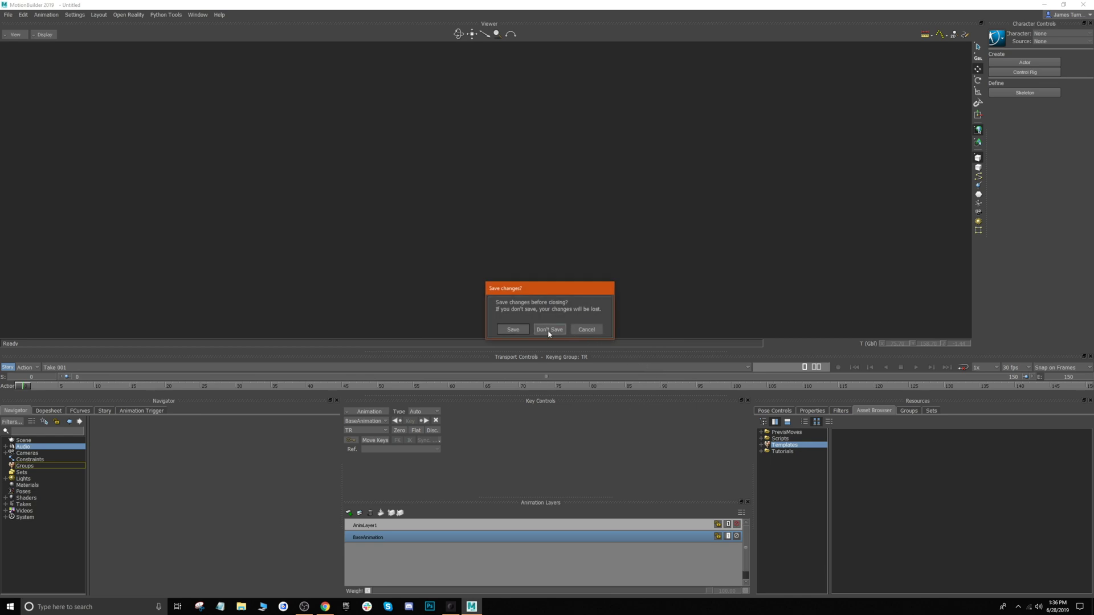
left_click(549, 330)
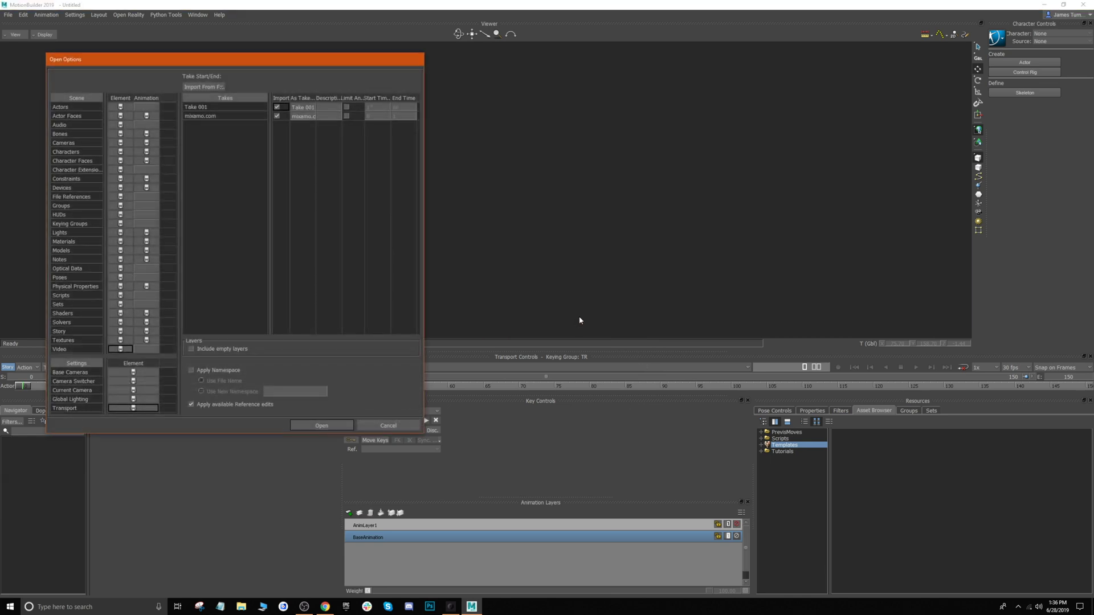
left_click(315, 427)
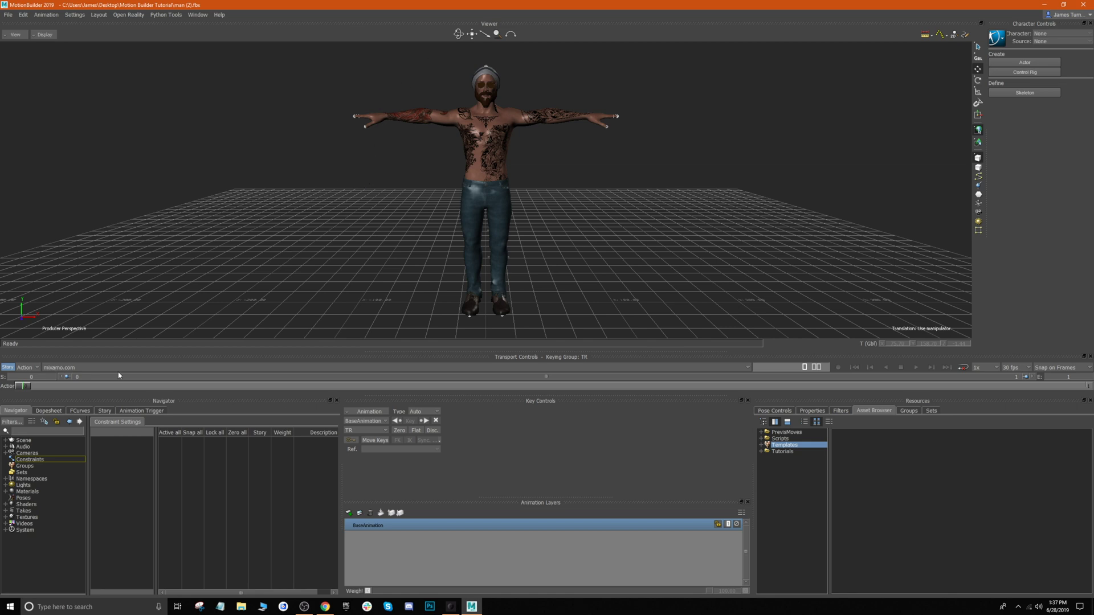
Hide all of the character's mesh models, from Eyes through Eyewear, leaving mixamorig:Hips out of the selection
left_click(6, 441)
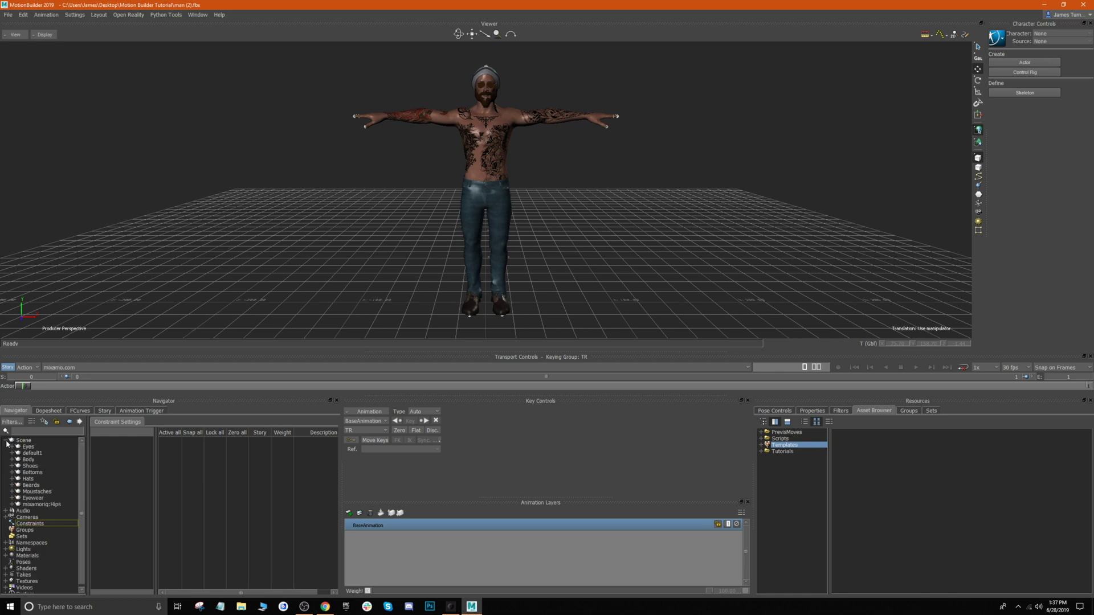
left_click(30, 448)
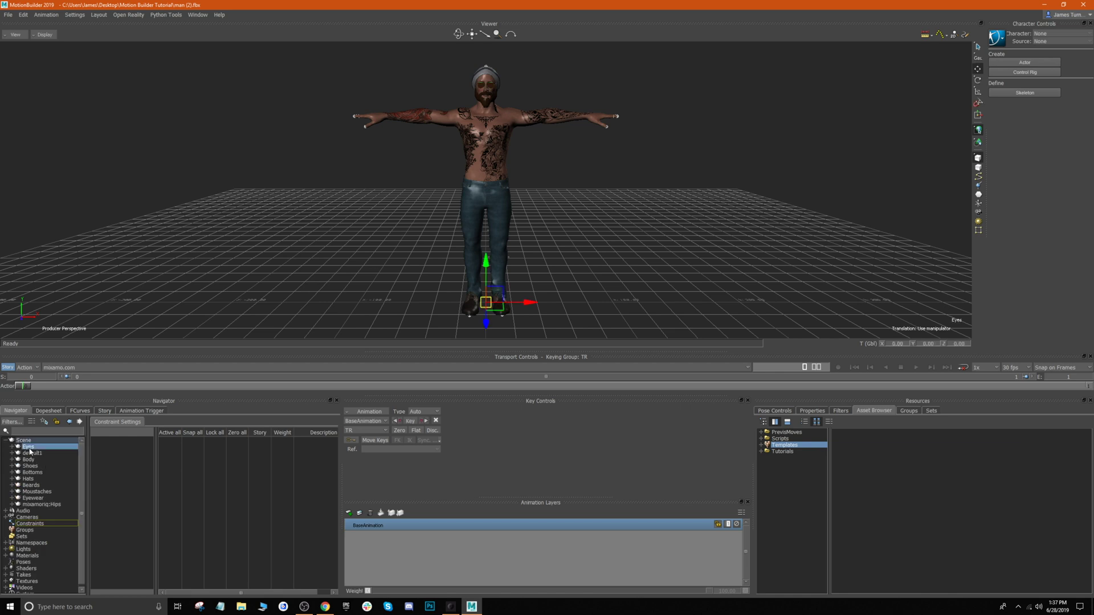
left_click(40, 499, "shift")
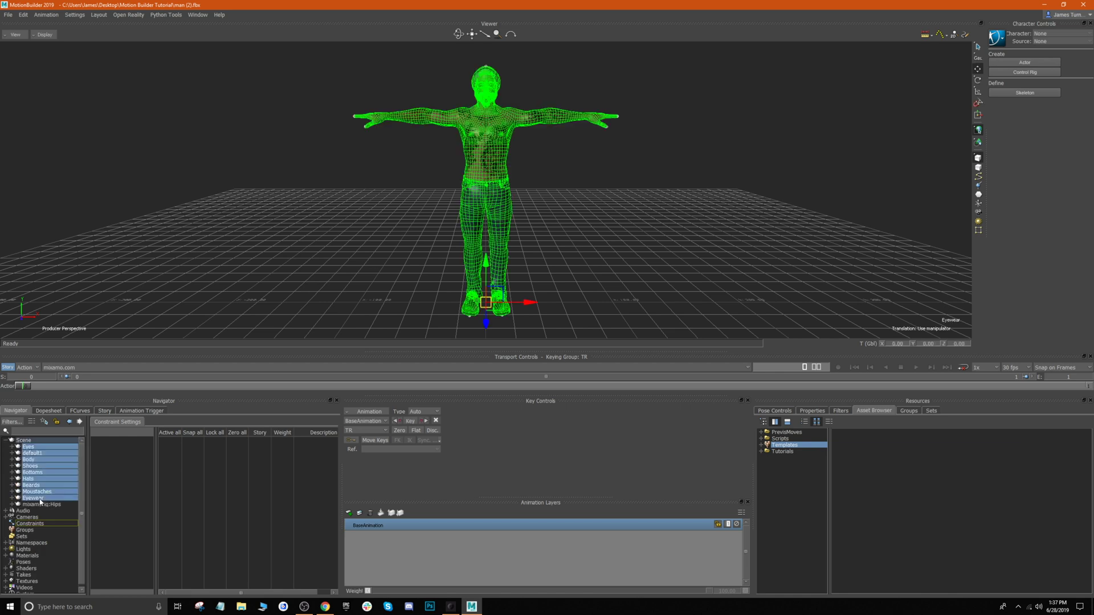
left_click(45, 34)
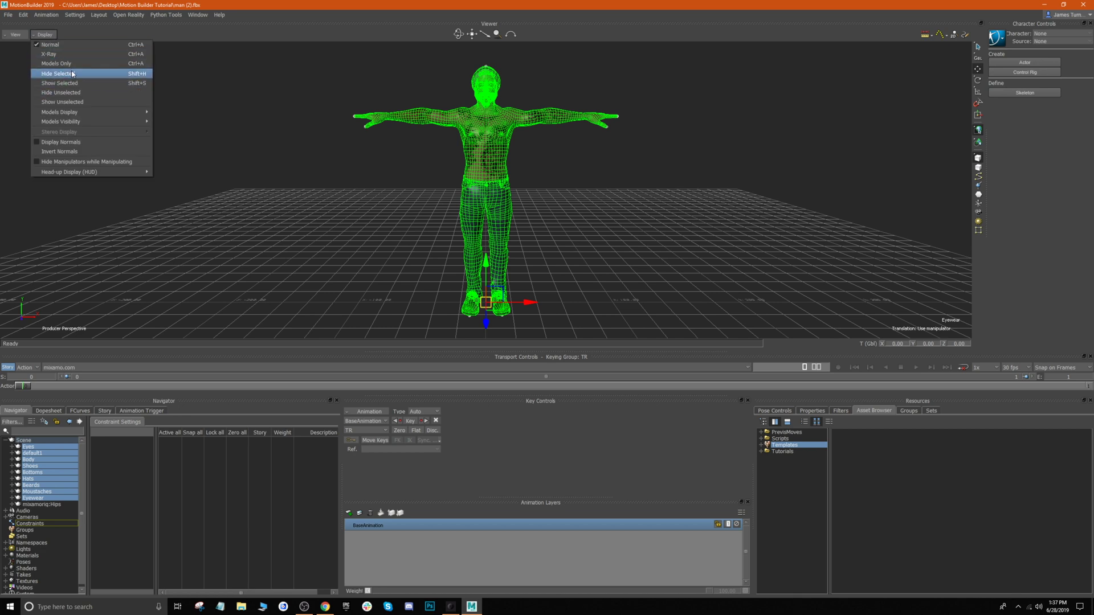
left_click(57, 74)
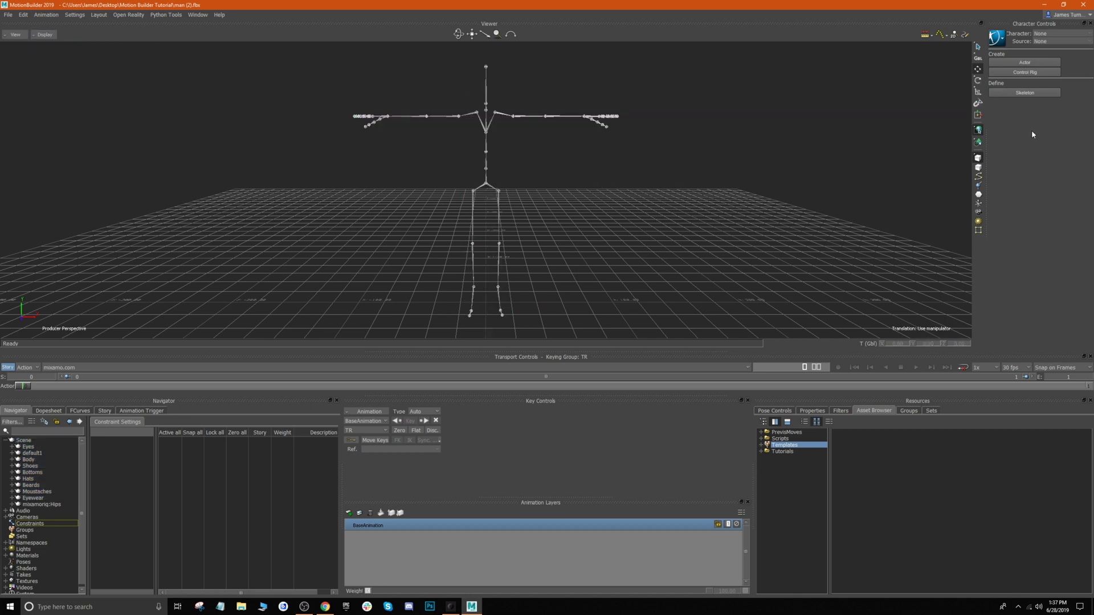
Start a skeleton definition for a new character and assign the mixamorig:LeftToeBase bone to its LeftToeBase node
left_click(1021, 93)
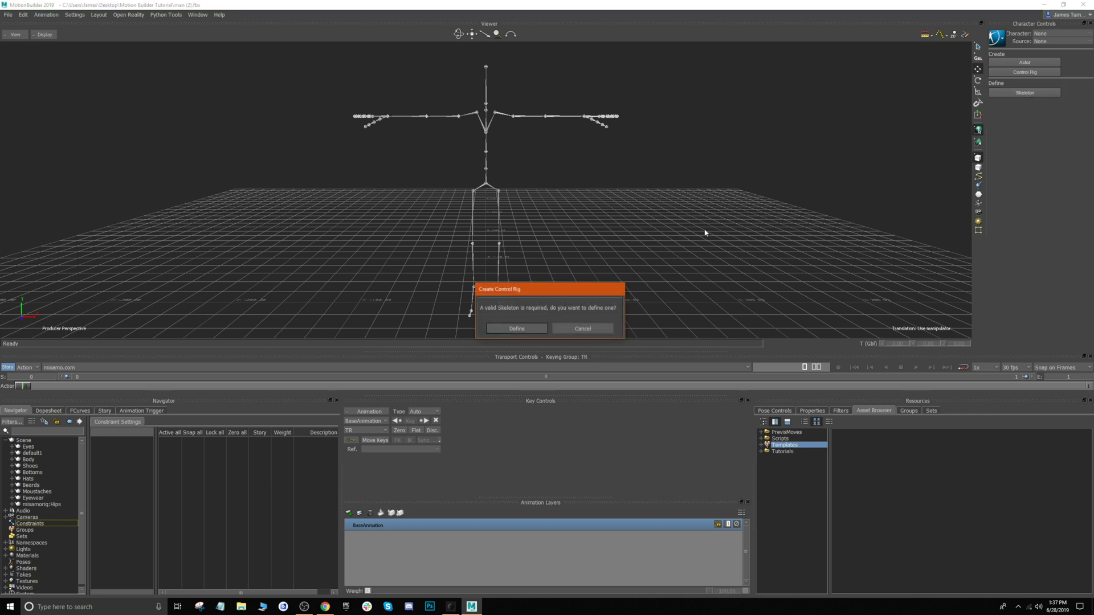
left_click(519, 329)
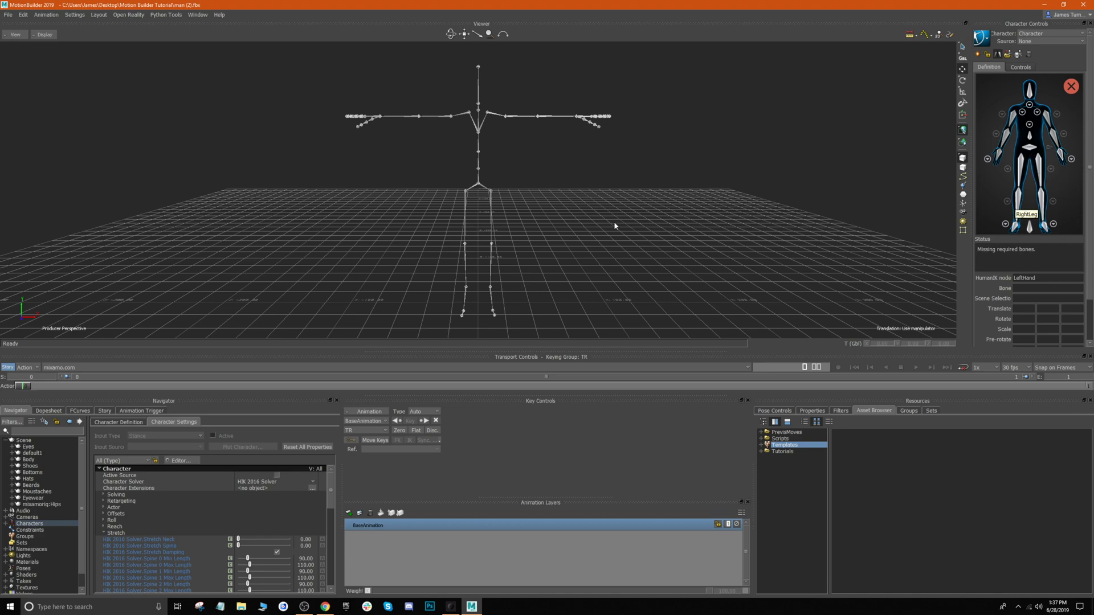
scroll(541, 289, "up", 3)
left_click_drag(570, 299, 483, 230, "shift")
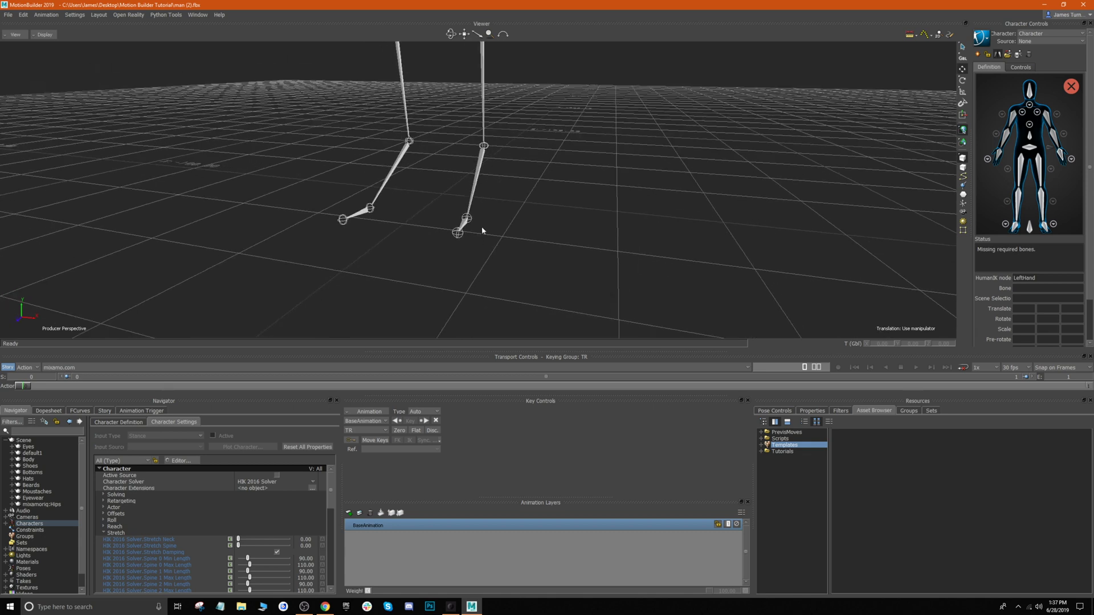
left_click(467, 219)
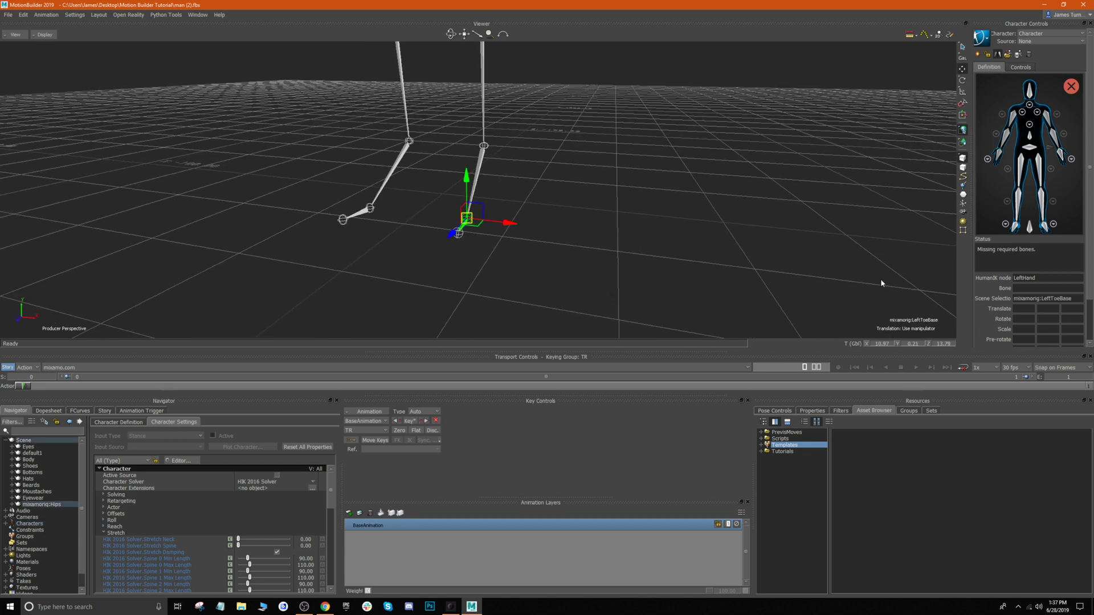
left_click(1054, 225)
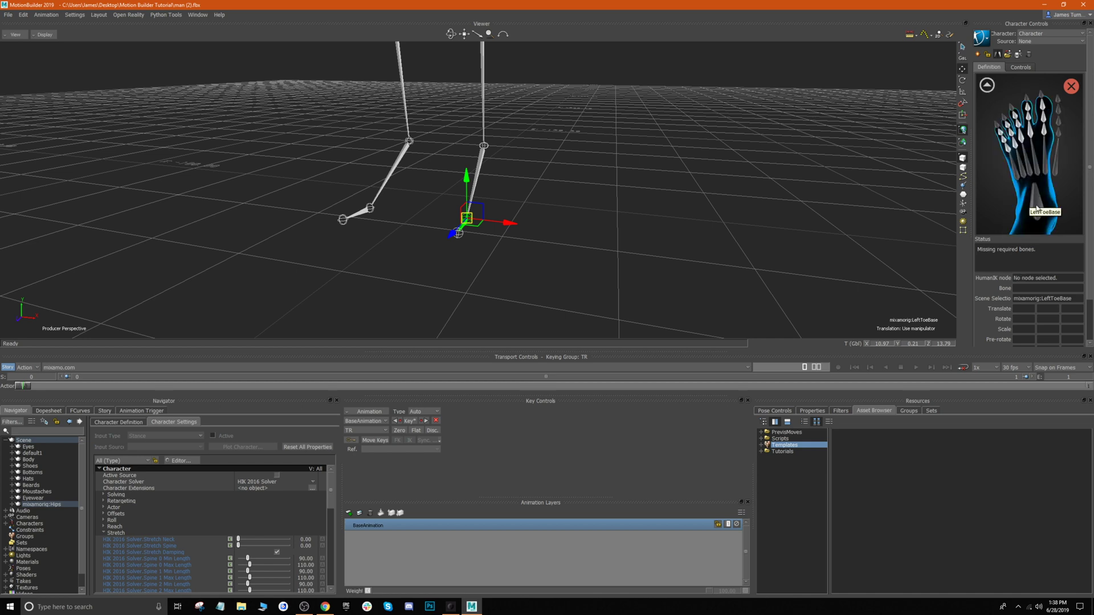
right_click(1038, 204)
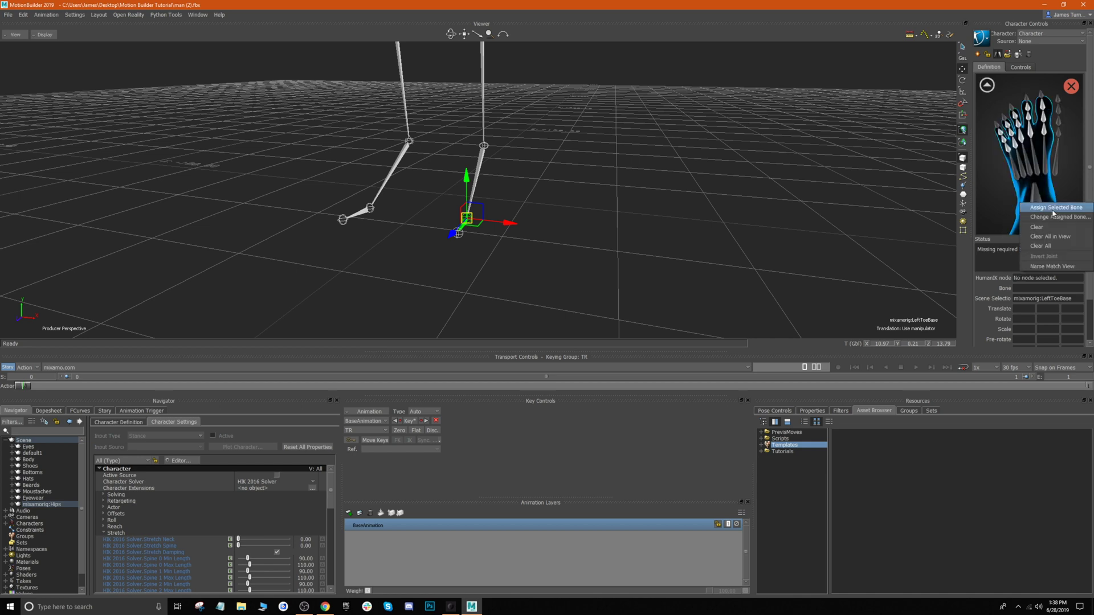
left_click(1052, 210)
left_click(990, 88)
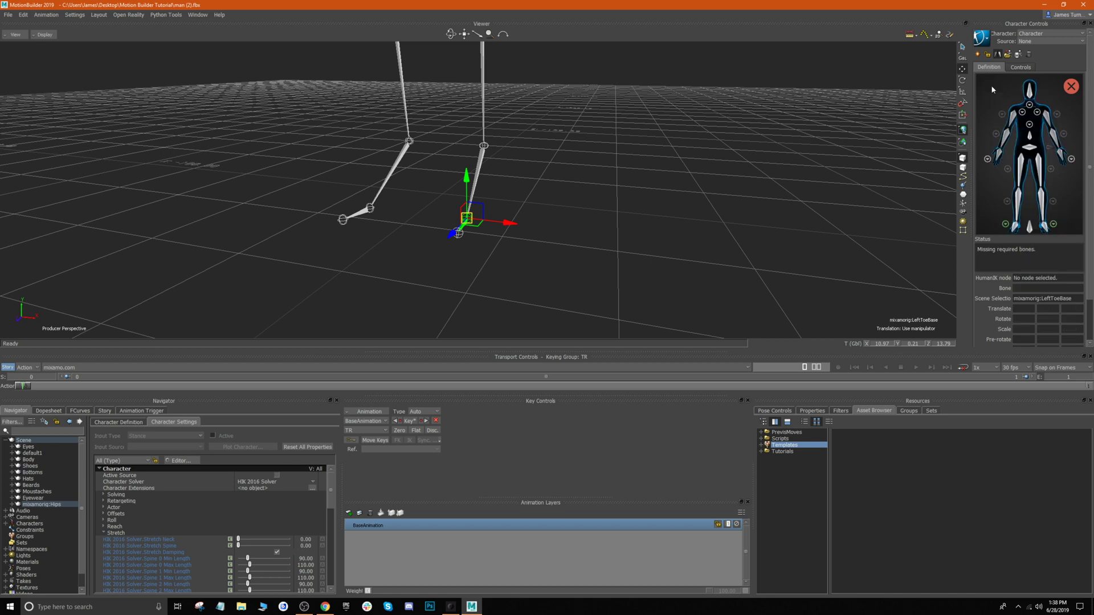
Assign the mixamorig:LeftFoot bone to the LeftFoot node of the character definition
scroll(529, 197, "up", 5)
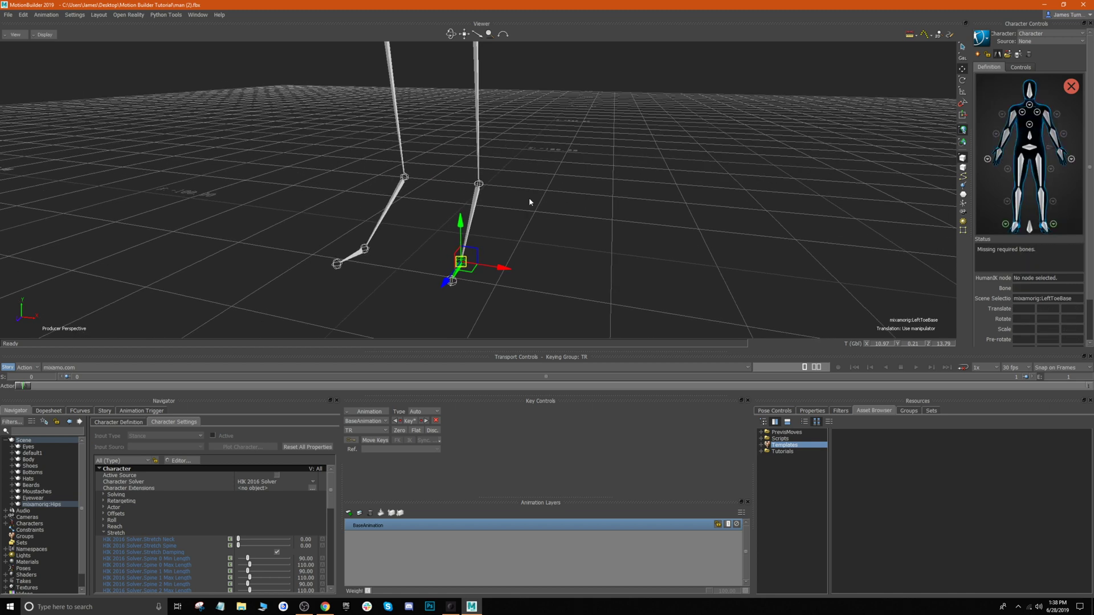
left_click(480, 181)
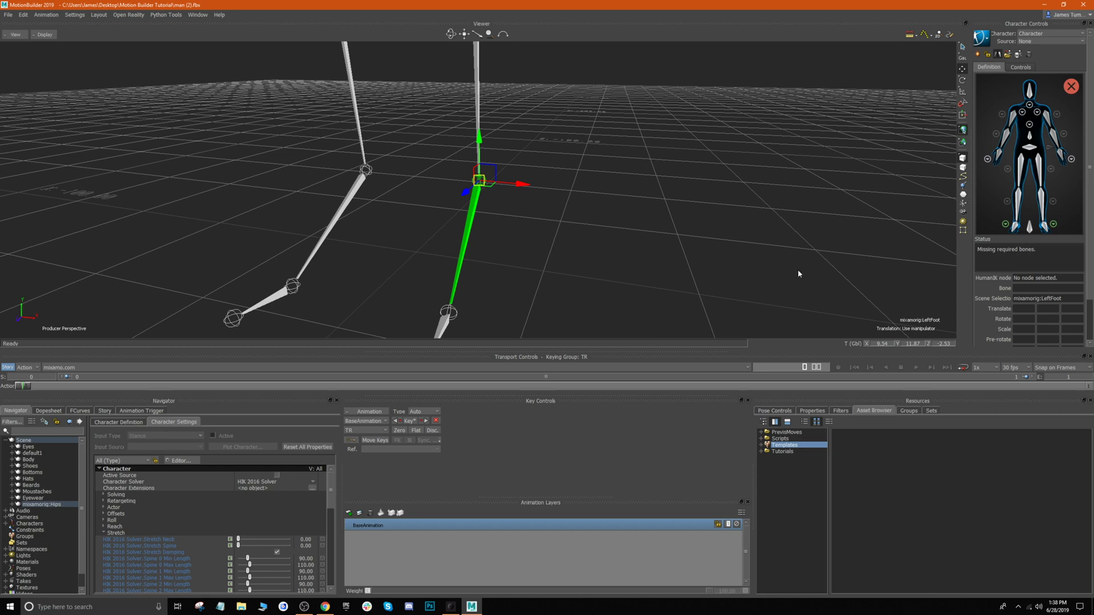
right_click(1043, 227)
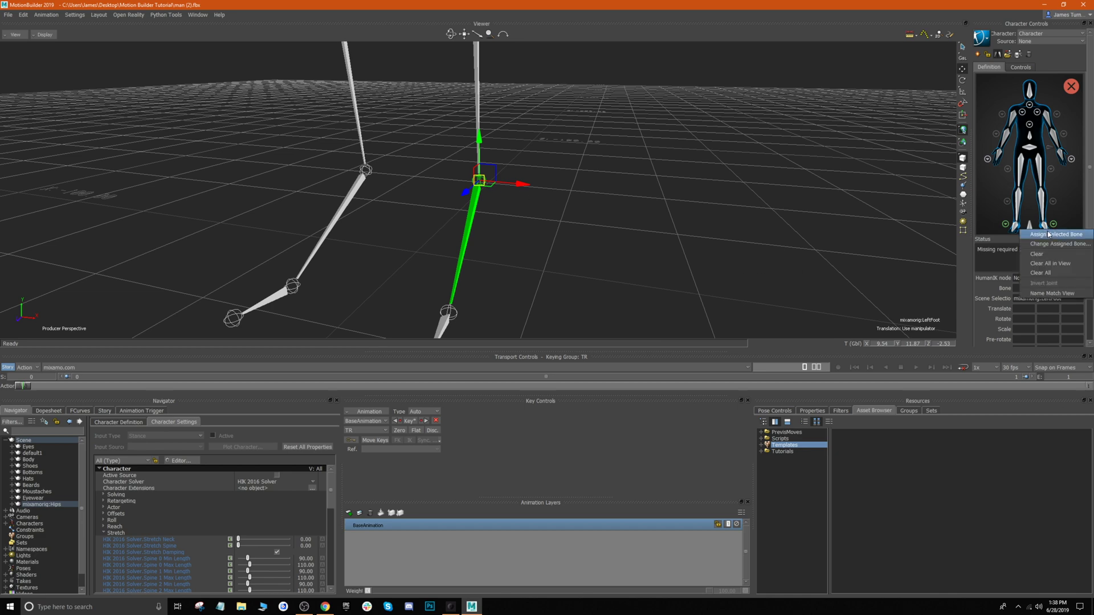
left_click(1064, 235)
Assign the mixamorig:LeftLeg bone at the knee to the LeftLeg node of the character definition
left_click_drag(608, 223, 523, 184)
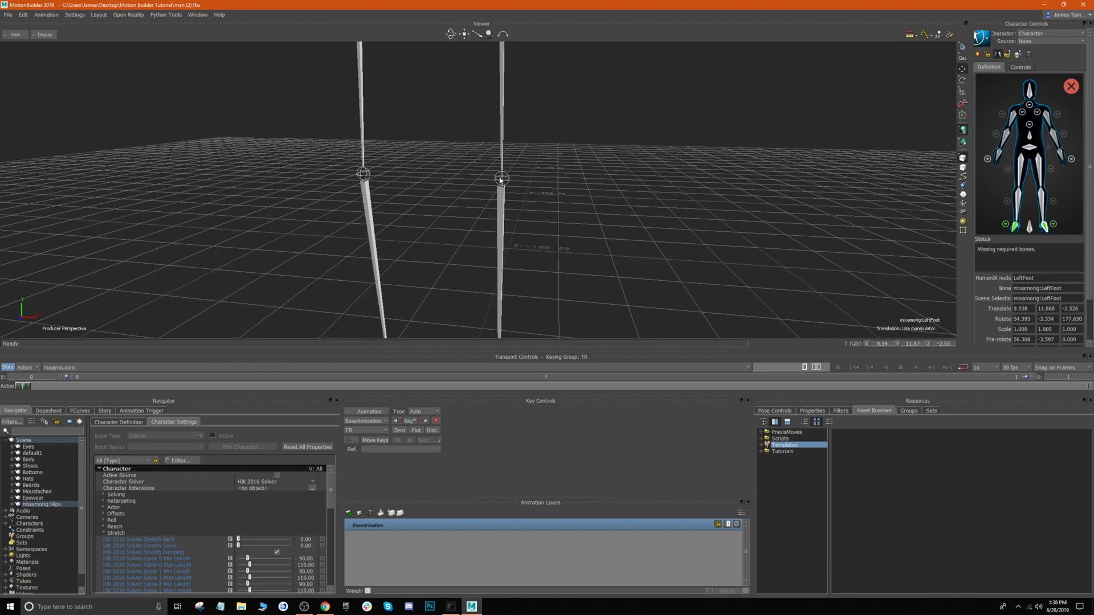
left_click(500, 180)
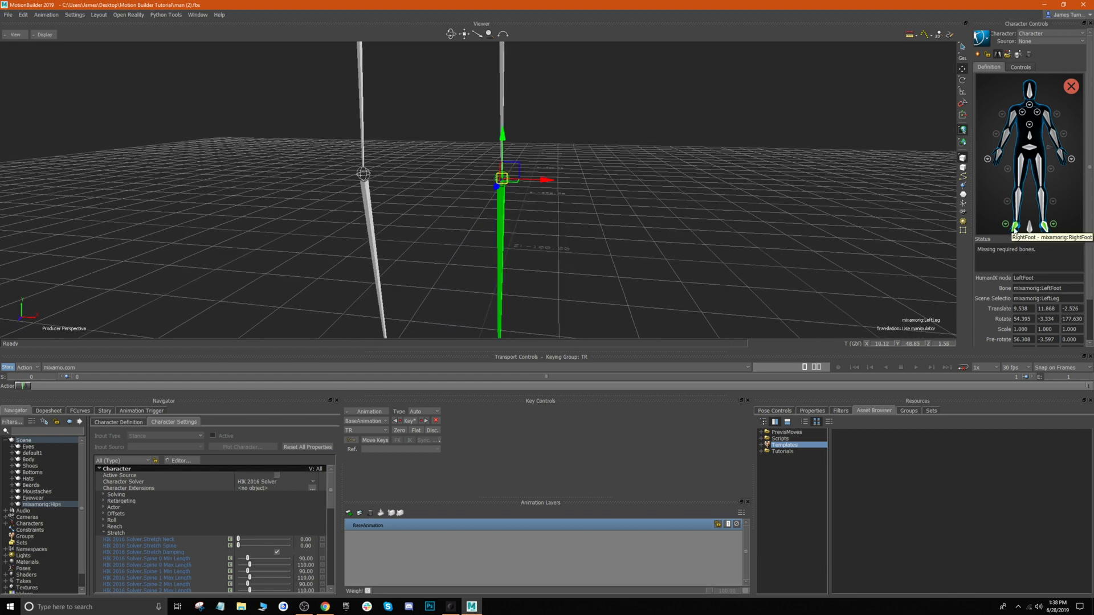
right_click(1044, 201)
left_click(1051, 206)
Assign the mixamorig:LeftUpLeg bone to the left upper leg node of the character definition
scroll(616, 170, "down", 4)
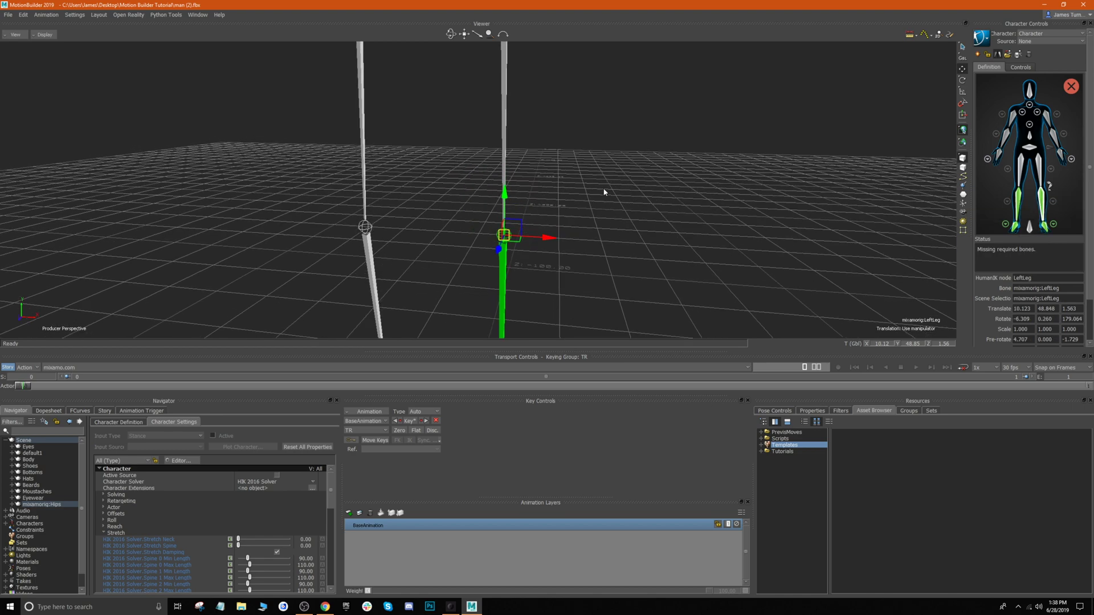
left_click(609, 252)
left_click(527, 121)
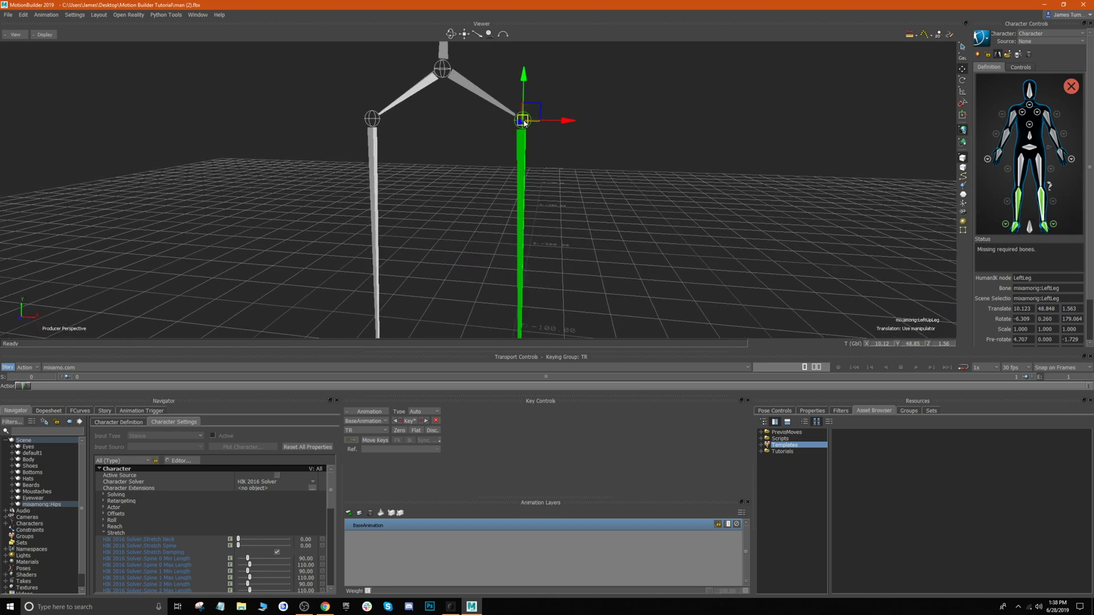
right_click(1040, 172)
left_click(1040, 174)
Assign the mixamorig:Hips bone to the Hips node and the lowest spine bone to the spine node
left_click(459, 117)
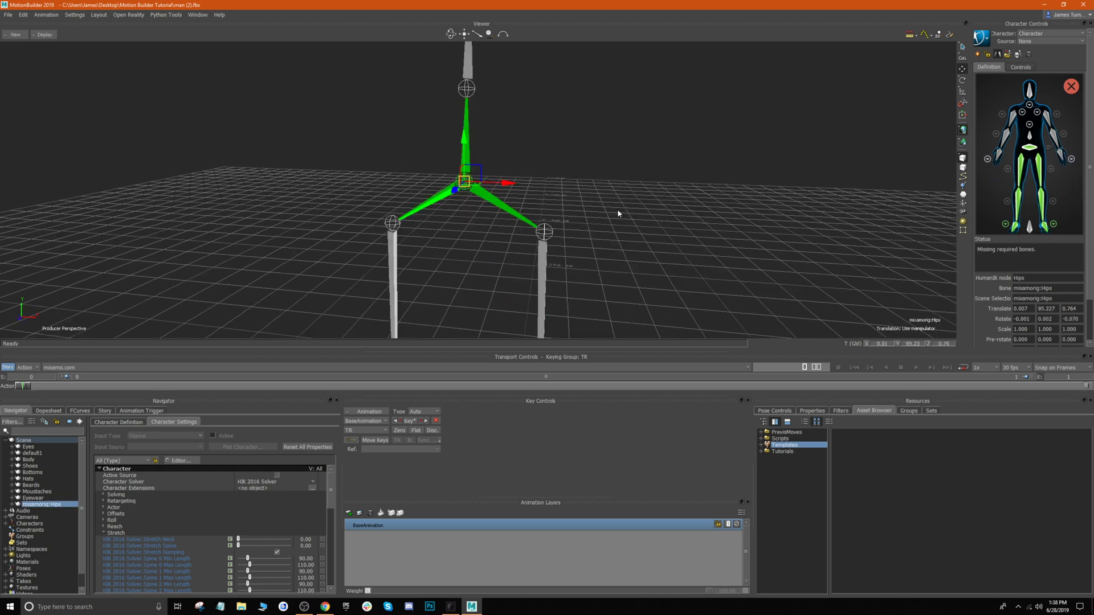
left_click(472, 114)
scroll(499, 149, "up", 3)
left_click(1029, 137)
left_click(1029, 162)
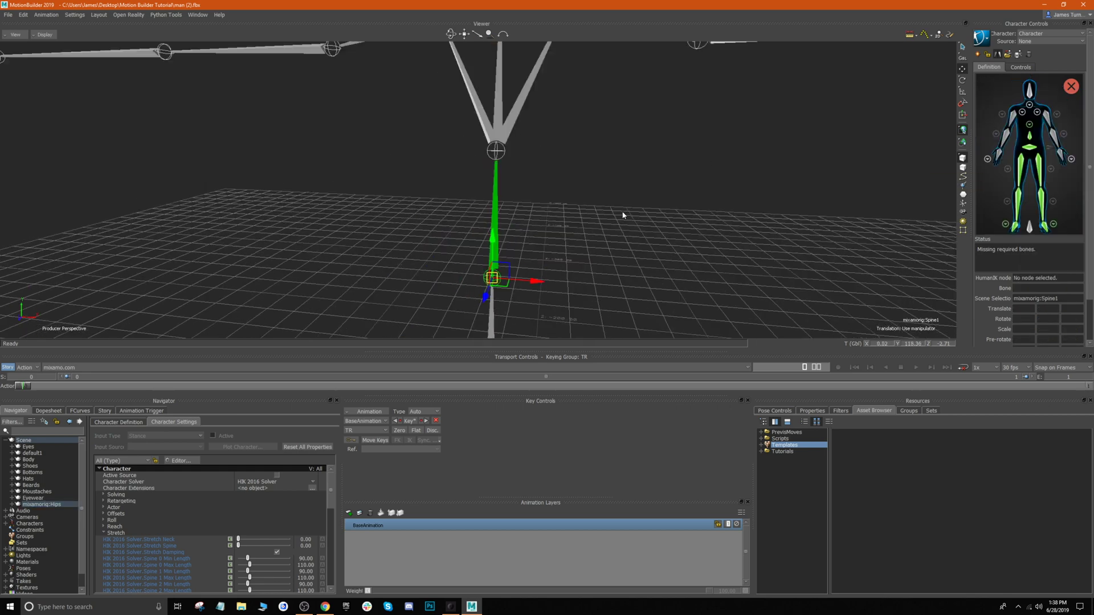
Assign the remaining spine bones and the mixamorig:Neck bone to the spine and Neck nodes of the character definition
left_click(1029, 136)
left_click(987, 86)
left_click(987, 85)
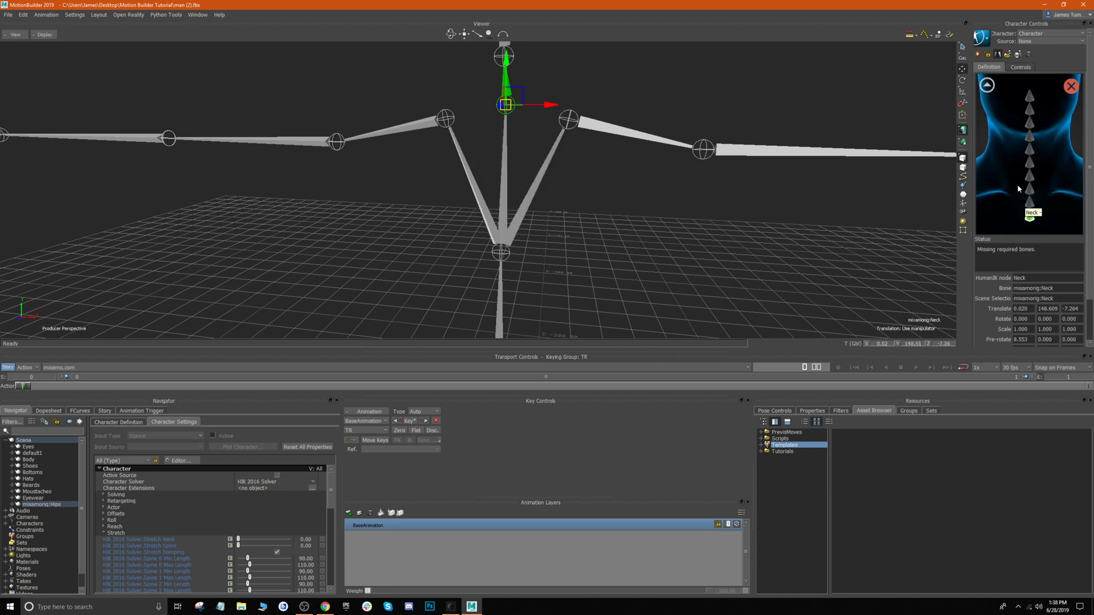
Assign the mixamorig head bone to the Head node and mixamorig:LeftShoulder to the LeftShoulder node of the character definition
left_click(987, 86)
left_click(1030, 91)
left_click(1017, 117)
left_click(987, 159)
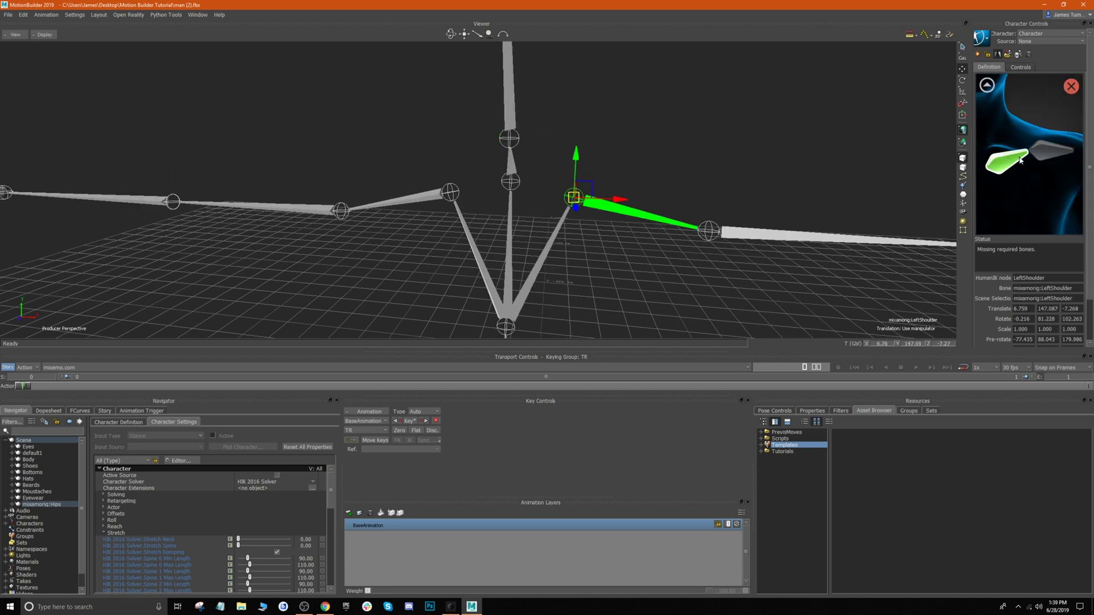
Assign the mixamorig left upper arm, LeftForeArm and LeftHand bones to the matching left arm nodes of the character definition
left_click(987, 159)
left_click(1003, 151)
left_click(1062, 156)
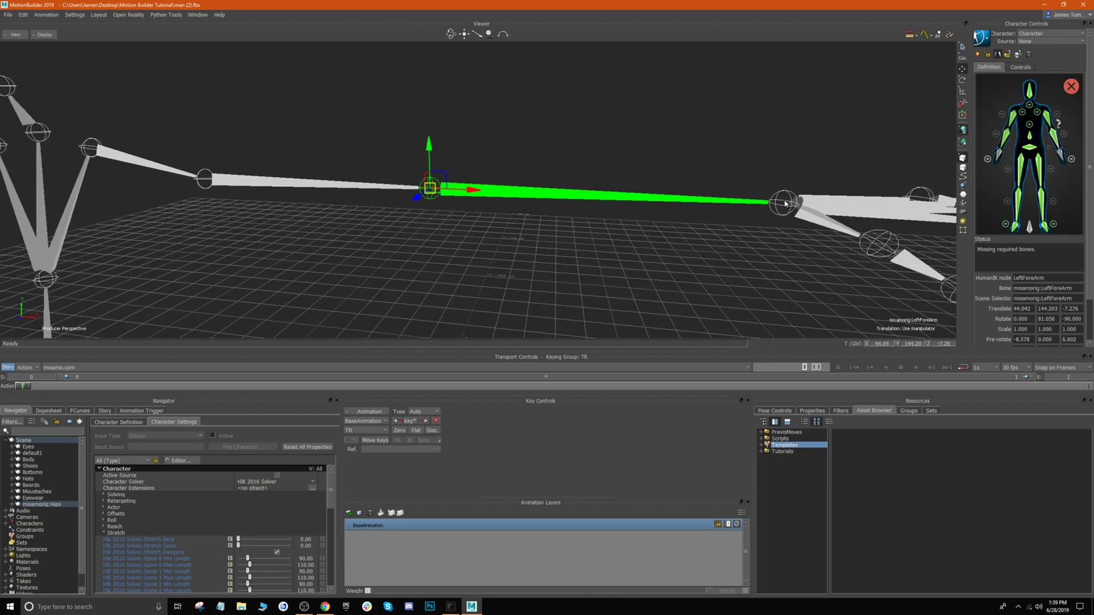
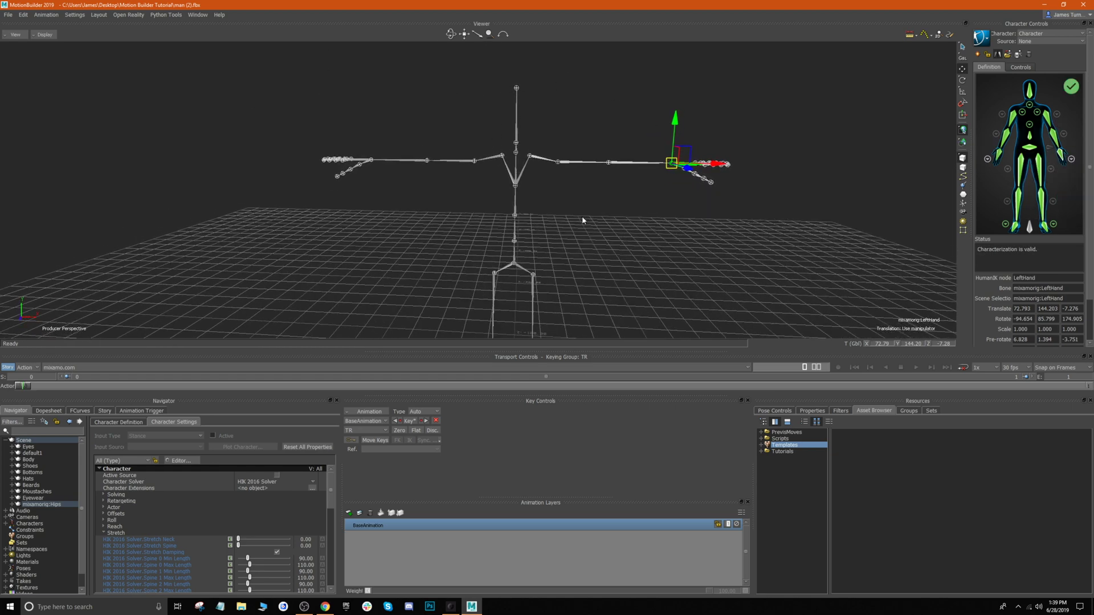
Create an FK/IK control rig for the Mixamo character, characterizing it as a biped
scroll(584, 216, "down", 5)
left_click_drag(587, 221, 590, 213, "shift")
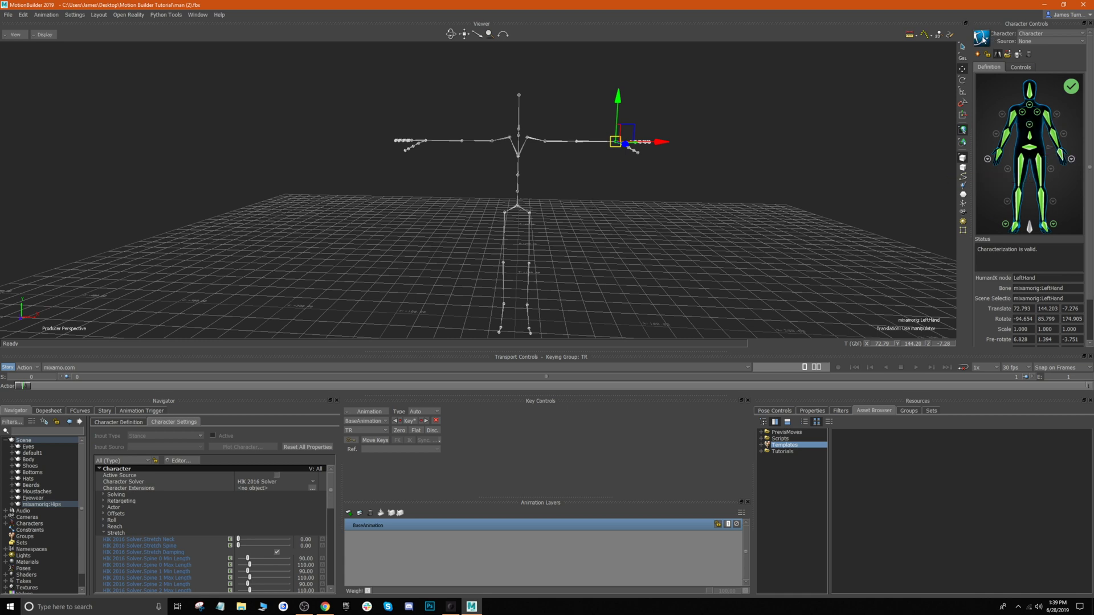
left_click(981, 36)
mouse_move(991, 61)
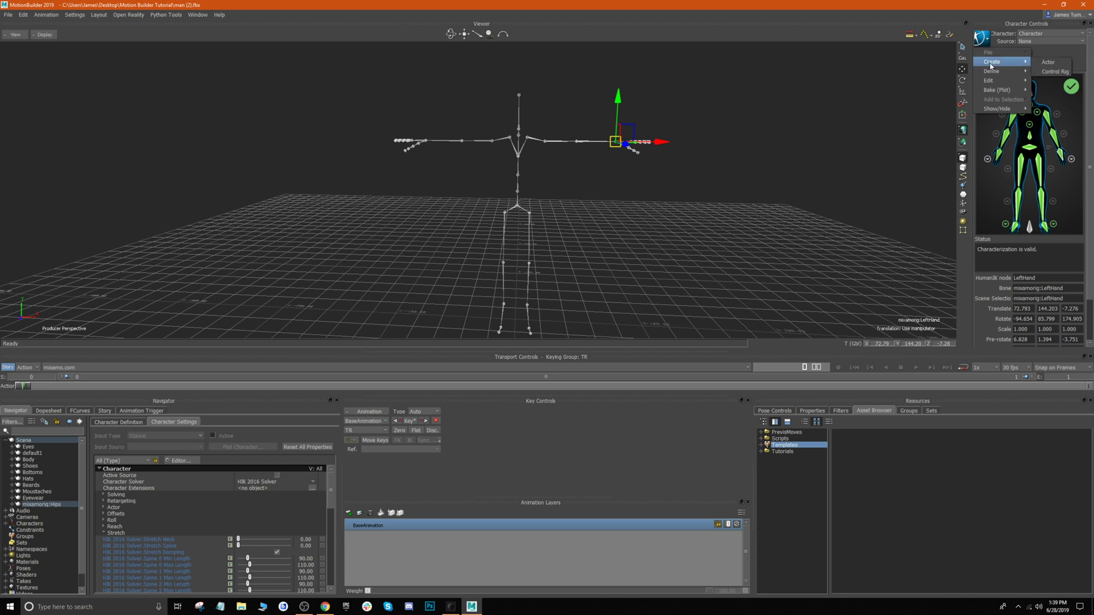
left_click(1051, 72)
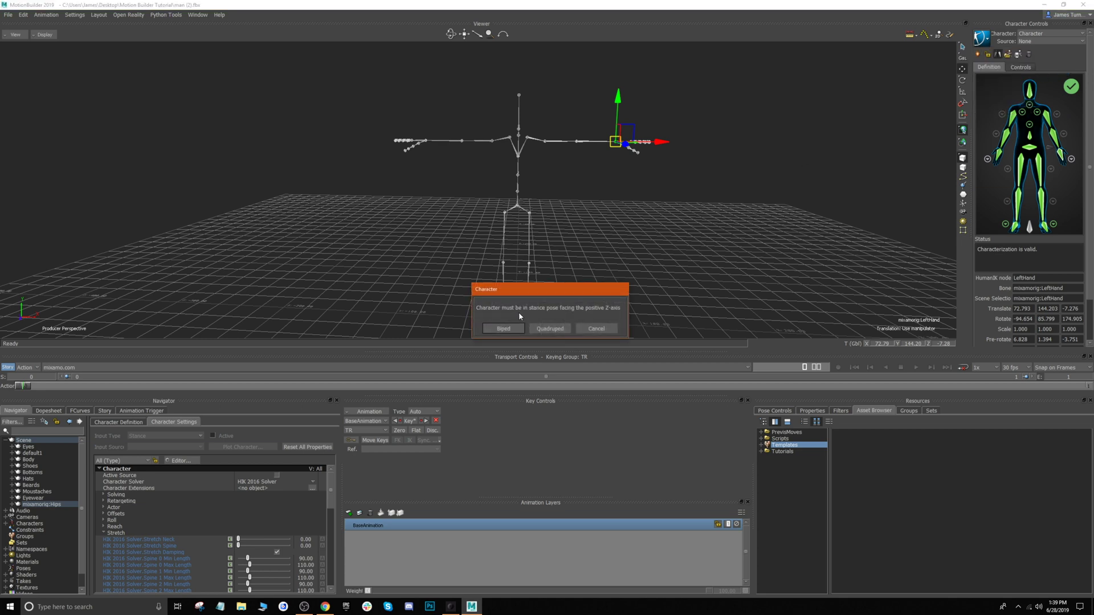
left_click(505, 328)
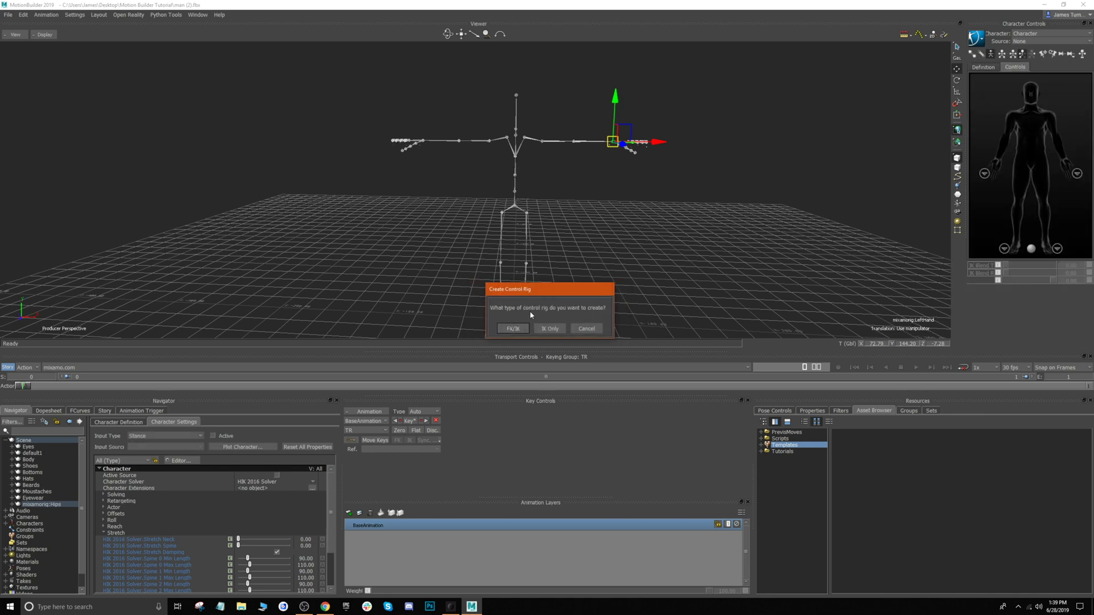
left_click(513, 328)
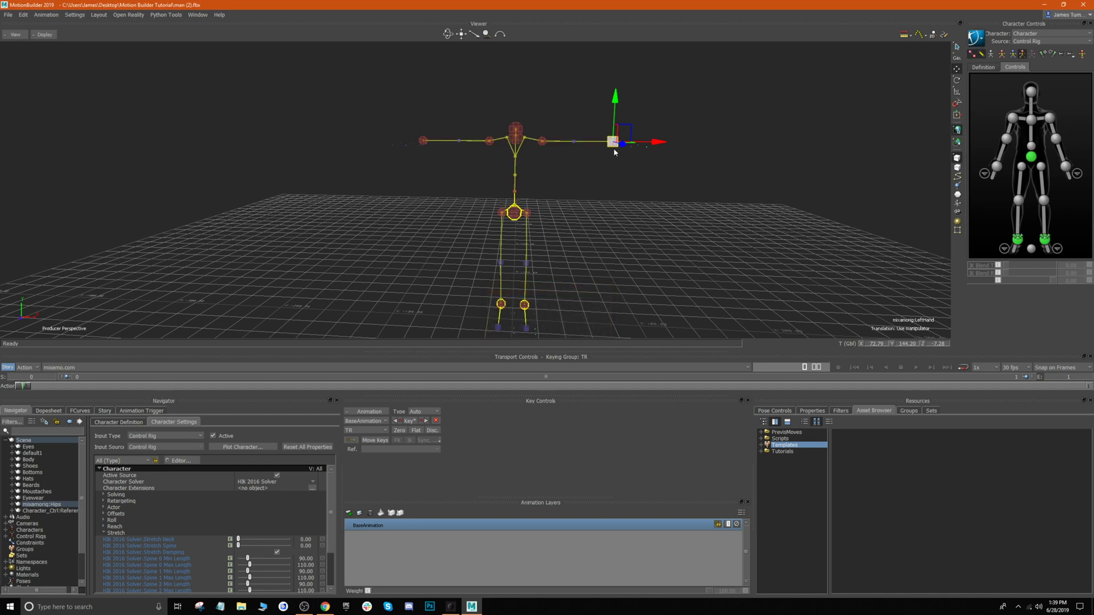
Set the Mixamo character's source to None and show the unselected models so the body meshes are displayed
left_click(1028, 42)
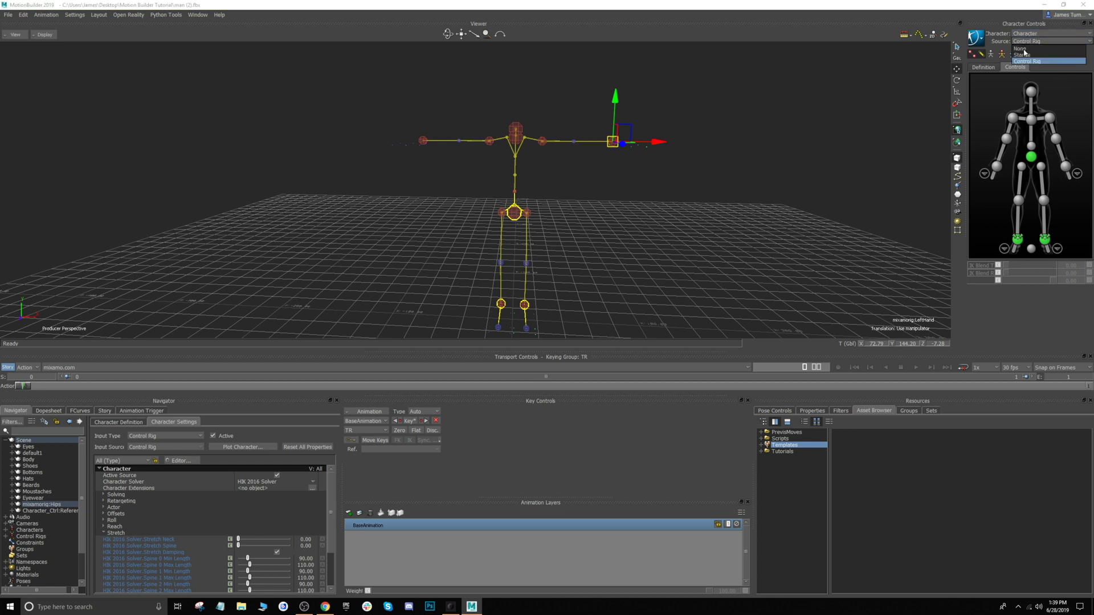
left_click(1020, 48)
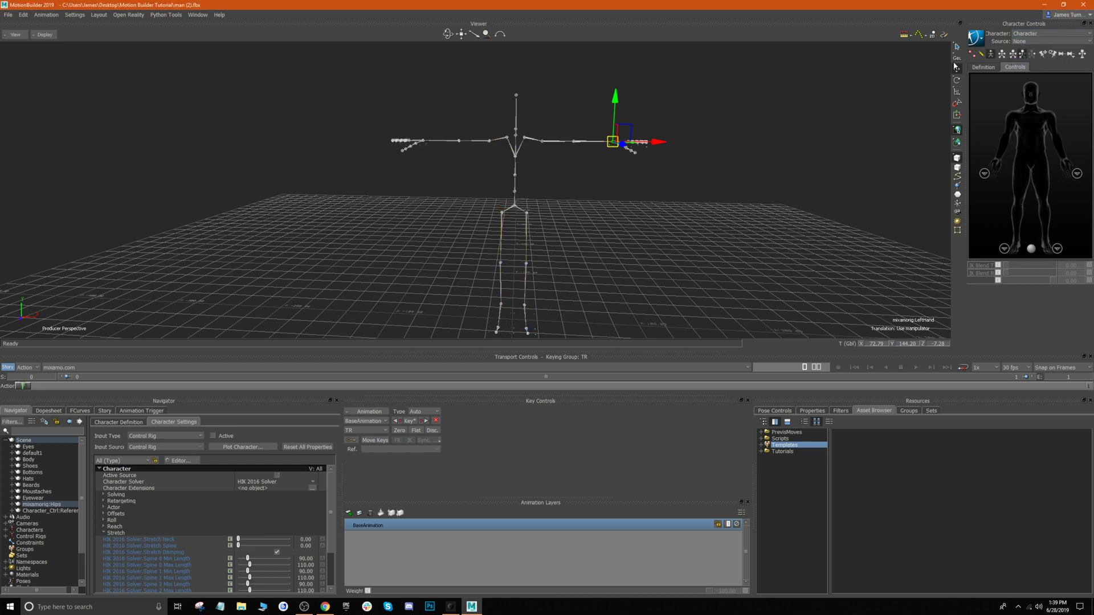
left_click_drag(661, 114, 633, 165, "ctrl+shift")
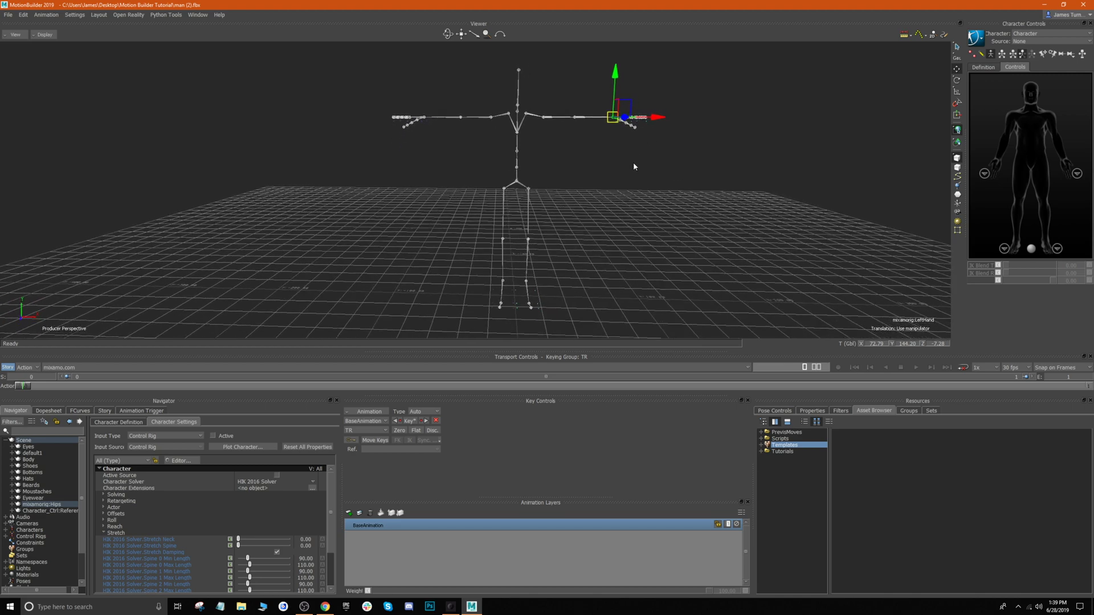
left_click(40, 34)
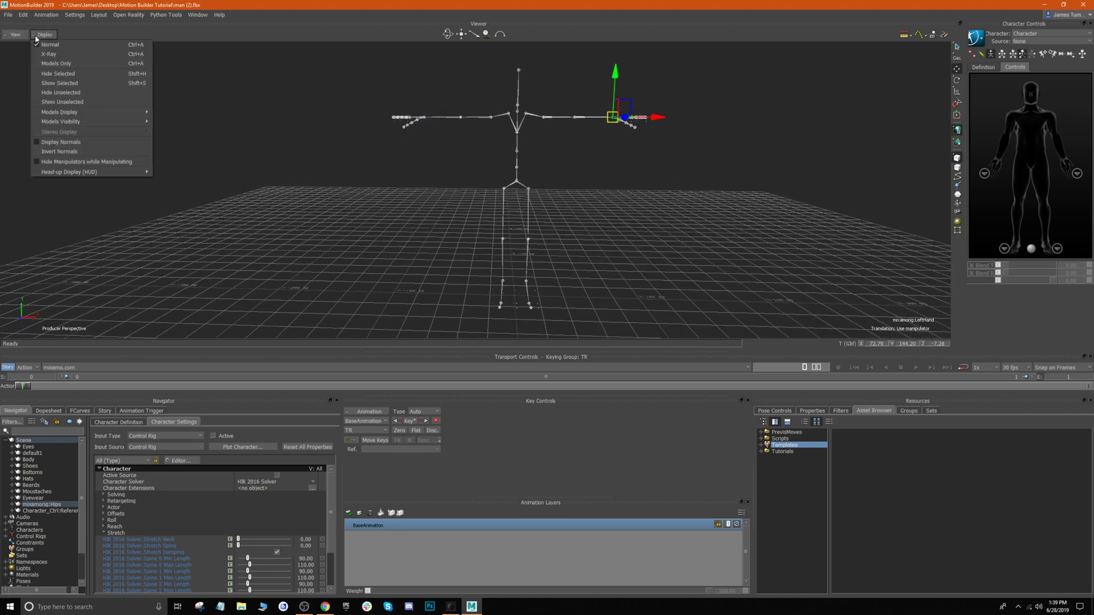
left_click(71, 101)
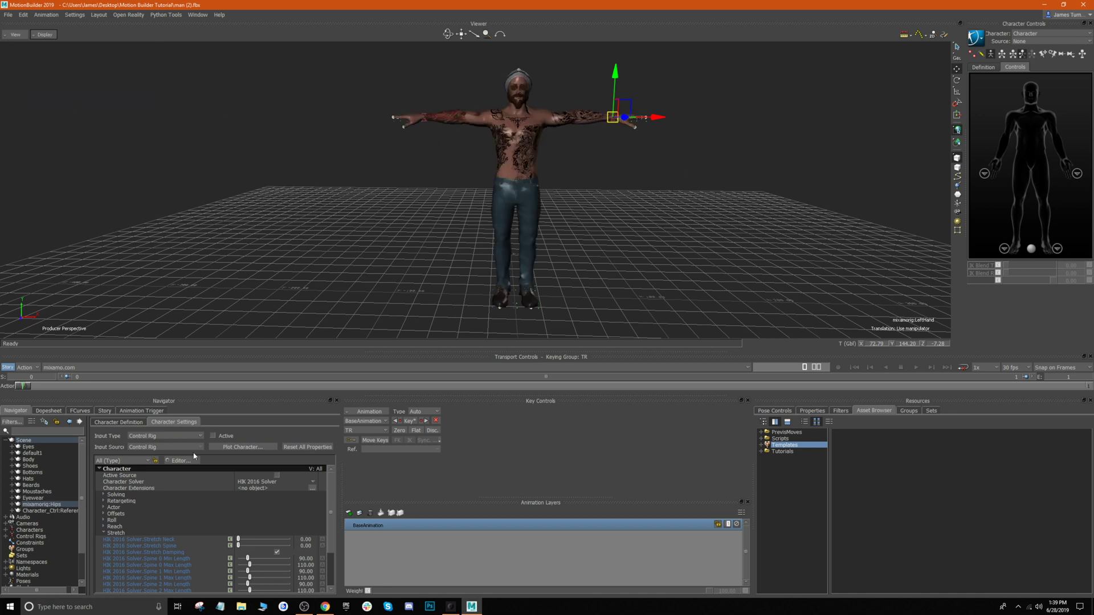
Move mixamorig:Hips and Character_Ctrl:Reference together along X, bringing the reference to about -222 to clear the scene's centre
left_click(59, 511)
left_click(57, 505)
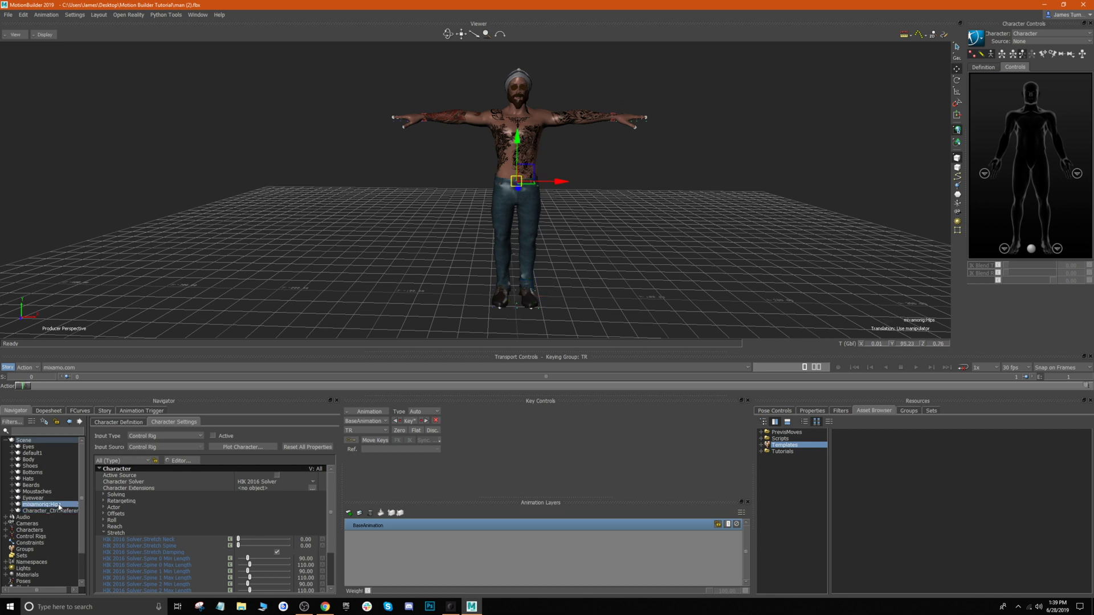
left_click(60, 511)
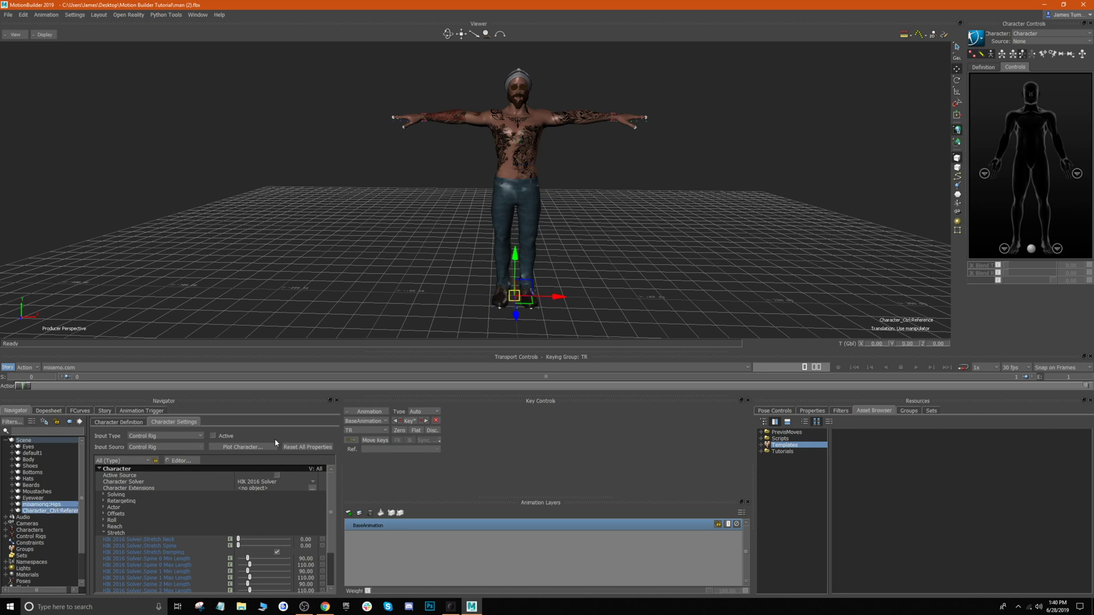
left_click_drag(558, 297, 363, 260)
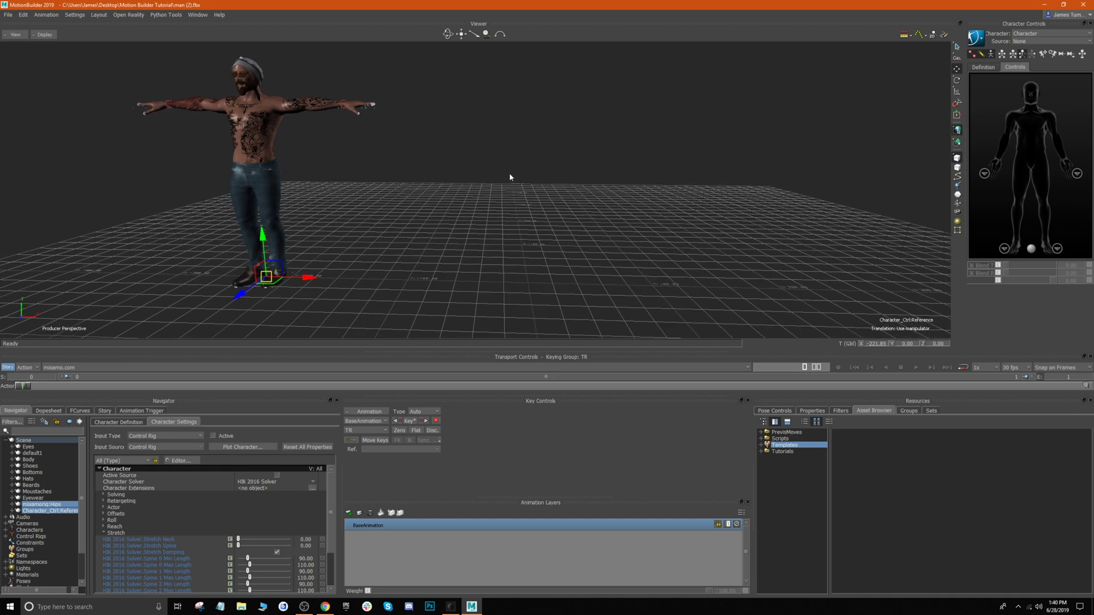
mouse_move(483, 210)
left_mouse_down("shift")
mouse_move(496, 225)
mouse_move(485, 225)
left_mouse_up("shift")
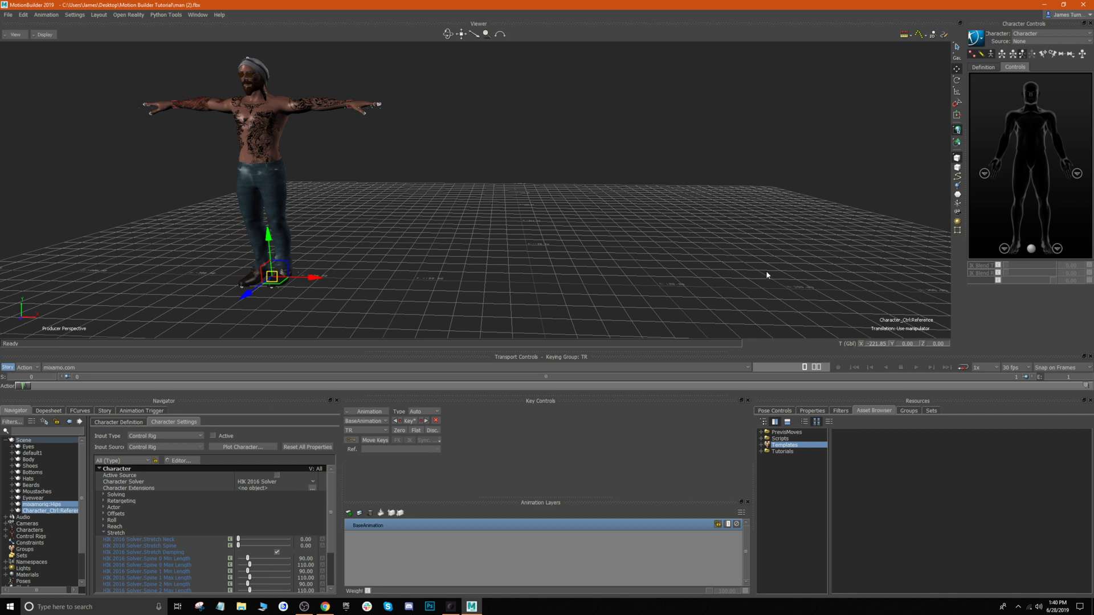
Add a Smartsuit device from the Devices templates to the scene and list it under the scene's devices
left_click(762, 445)
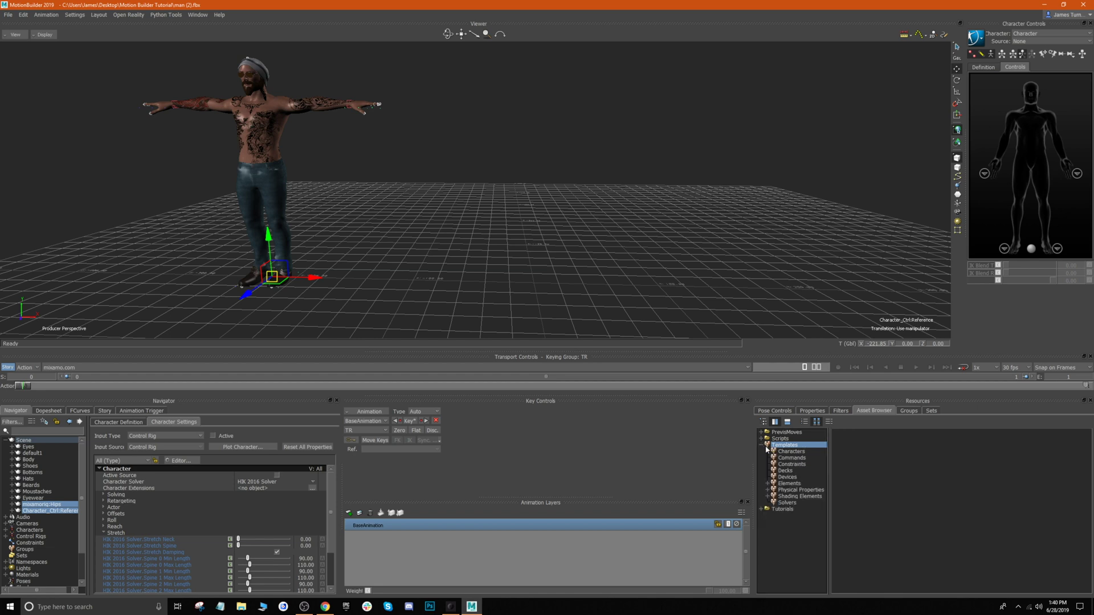
left_click(788, 479)
left_click(887, 525)
left_click_drag(890, 528, 868, 136)
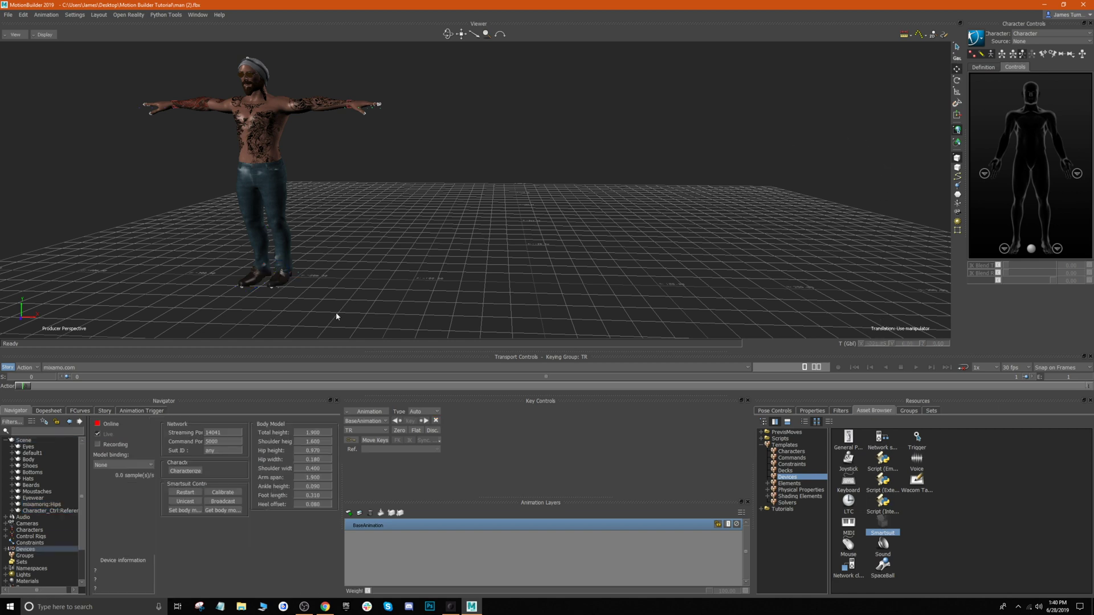
left_click(6, 550)
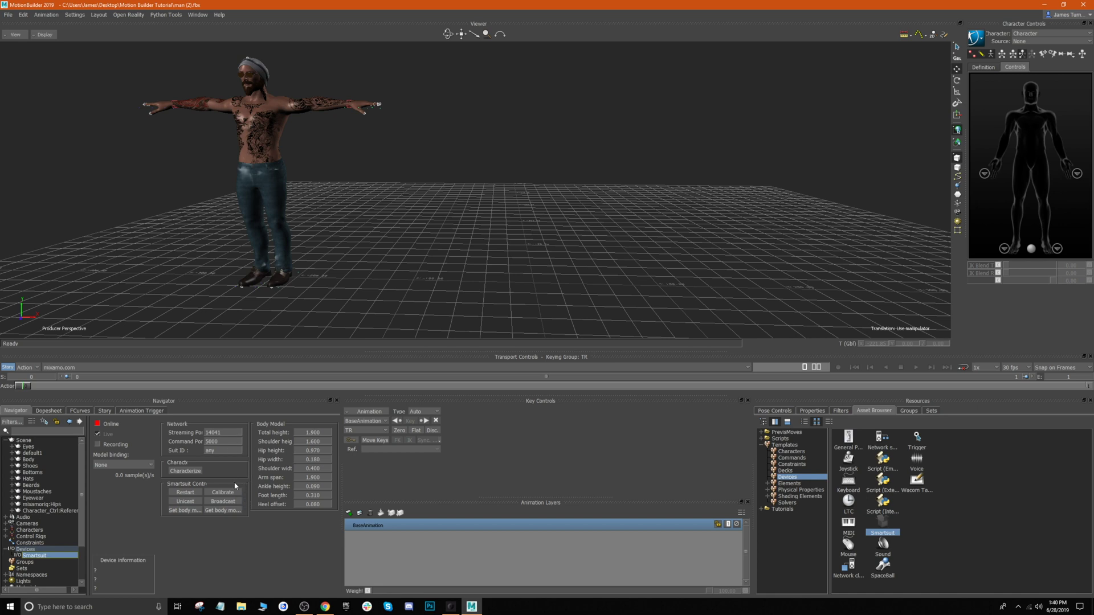
Create a new model binding for the Smartsuit device to generate its skeleton in the scene
left_click(150, 464)
left_click(107, 479)
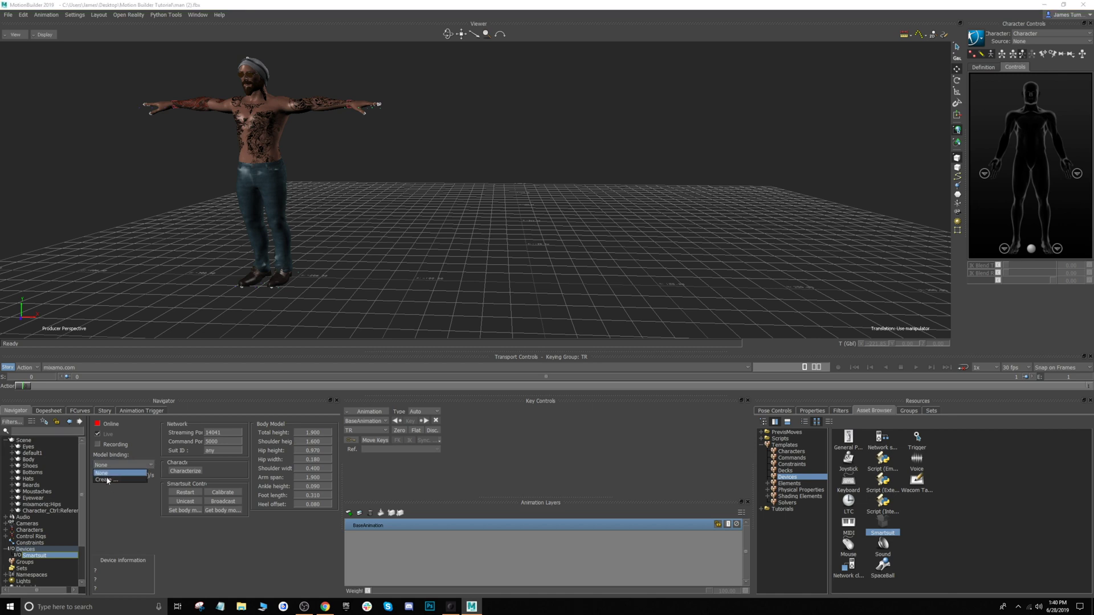
scroll(575, 129, "up", 2)
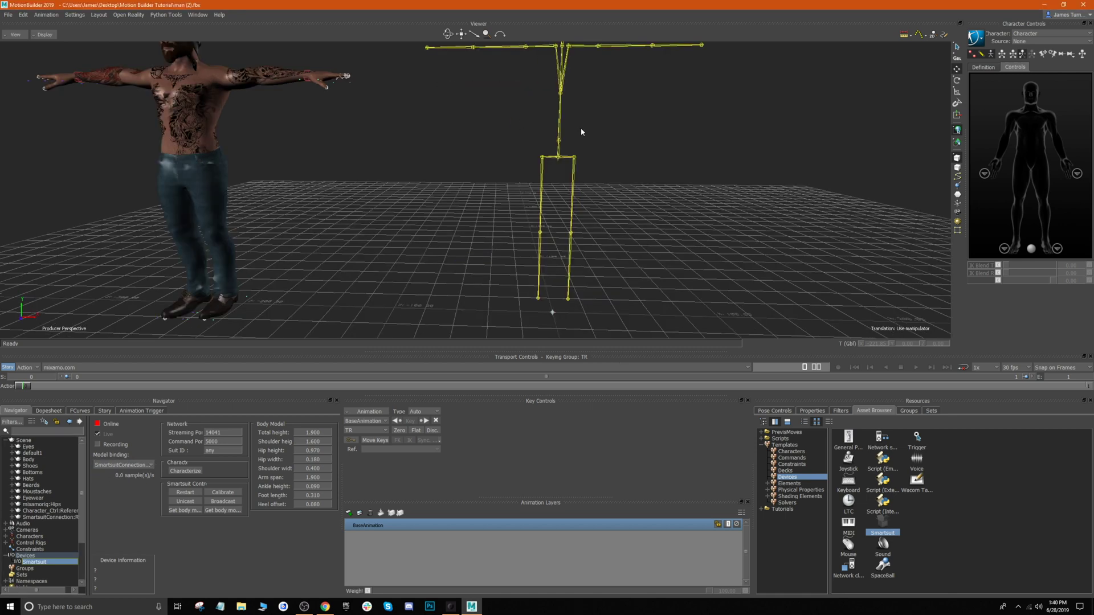
scroll(600, 123, "up", 4)
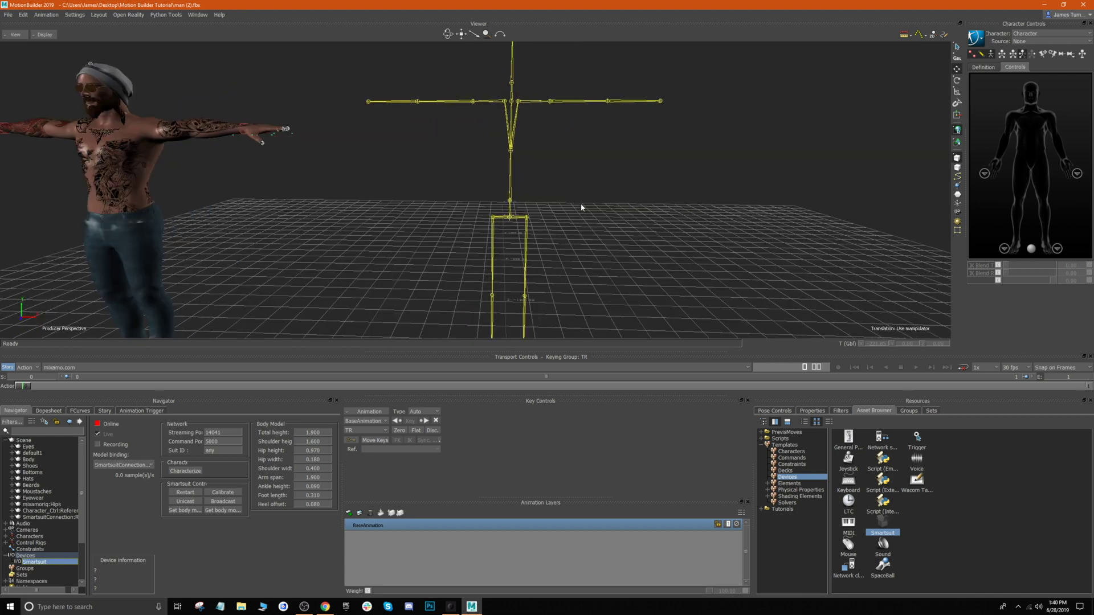
scroll(596, 231, "up", 1)
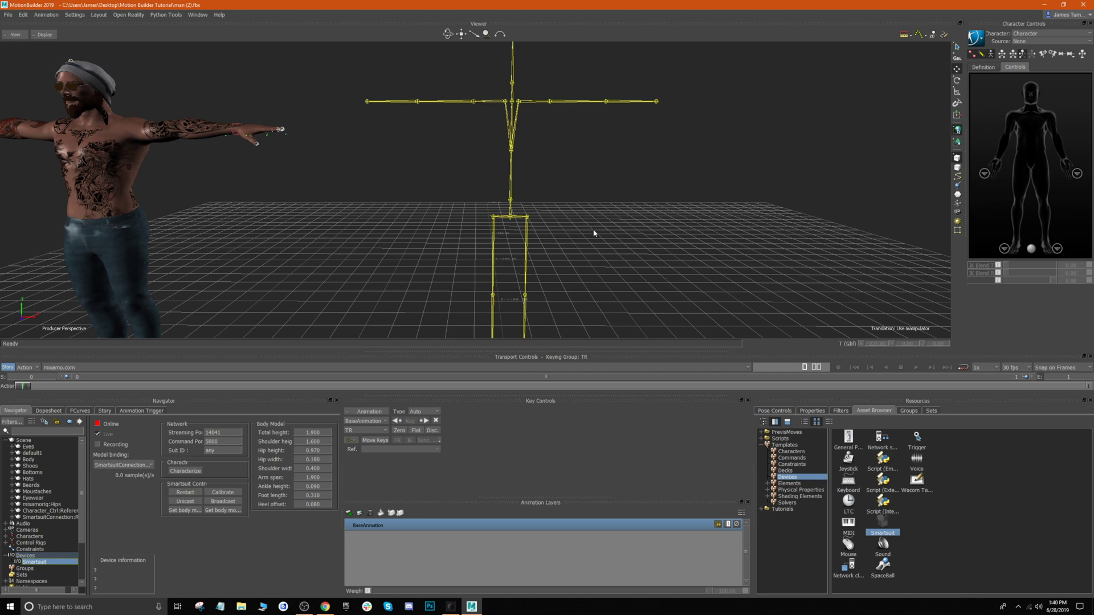
scroll(593, 235, "up", 3)
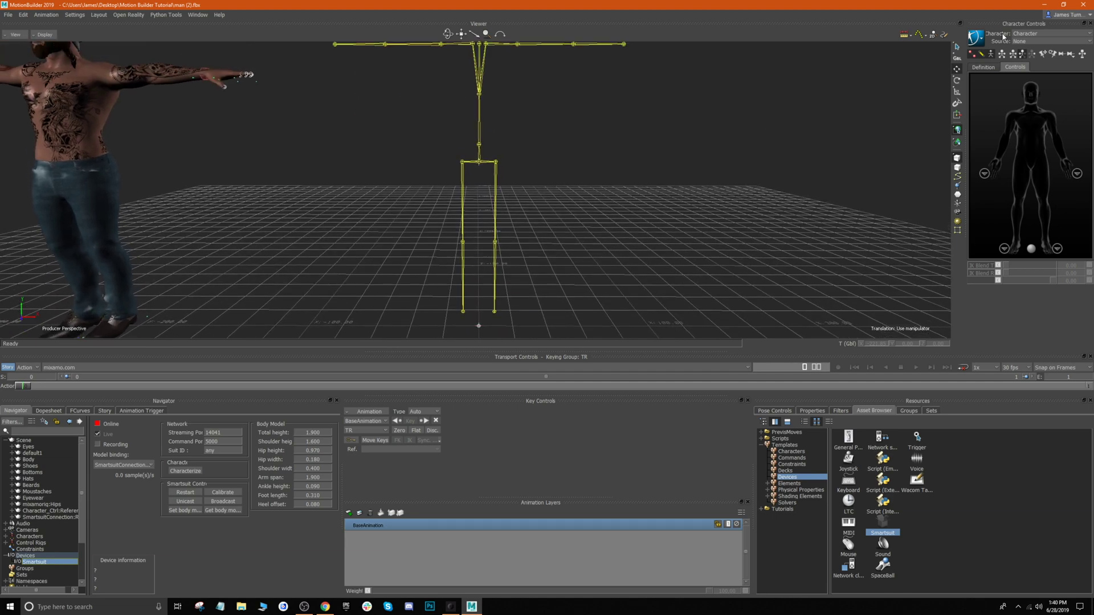
Clear the current character selection to None and define a new skeleton character for the Smartsuit skeleton
left_click(1023, 41)
left_click(1023, 41)
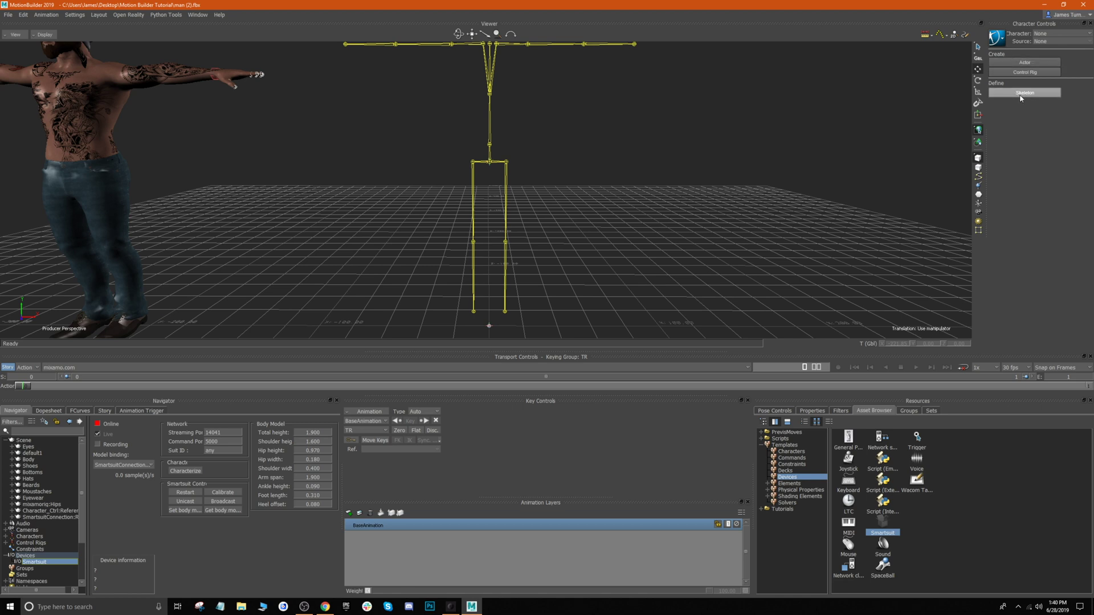
left_click(1023, 93)
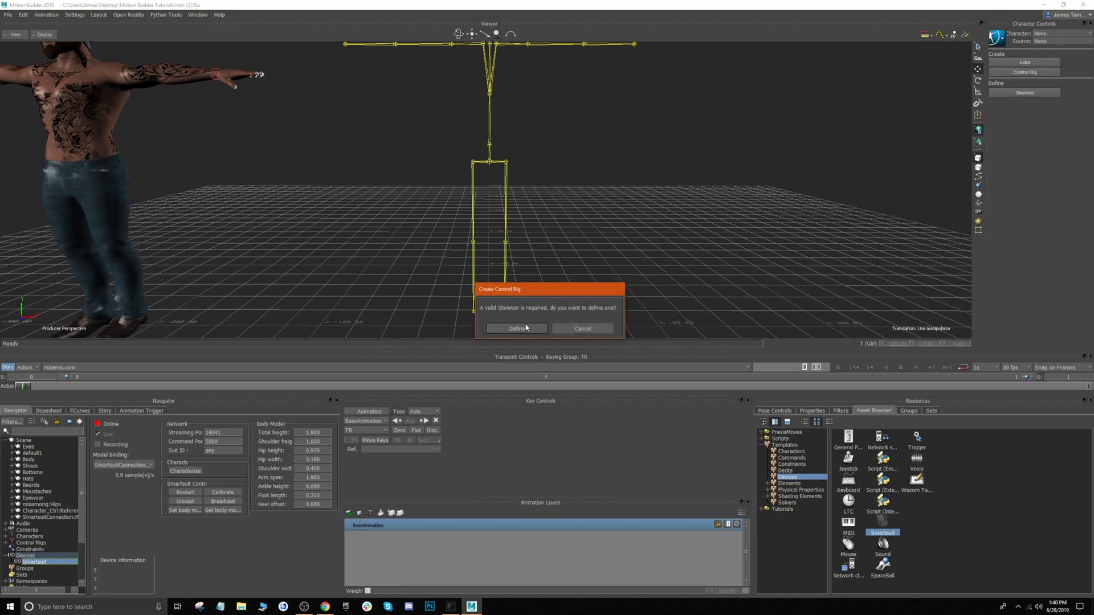
left_click(518, 329)
Assign the SmartsuitConnection:LeftFoot bone to the LeftFoot node of the Character 1 definition
scroll(590, 221, "up", 10)
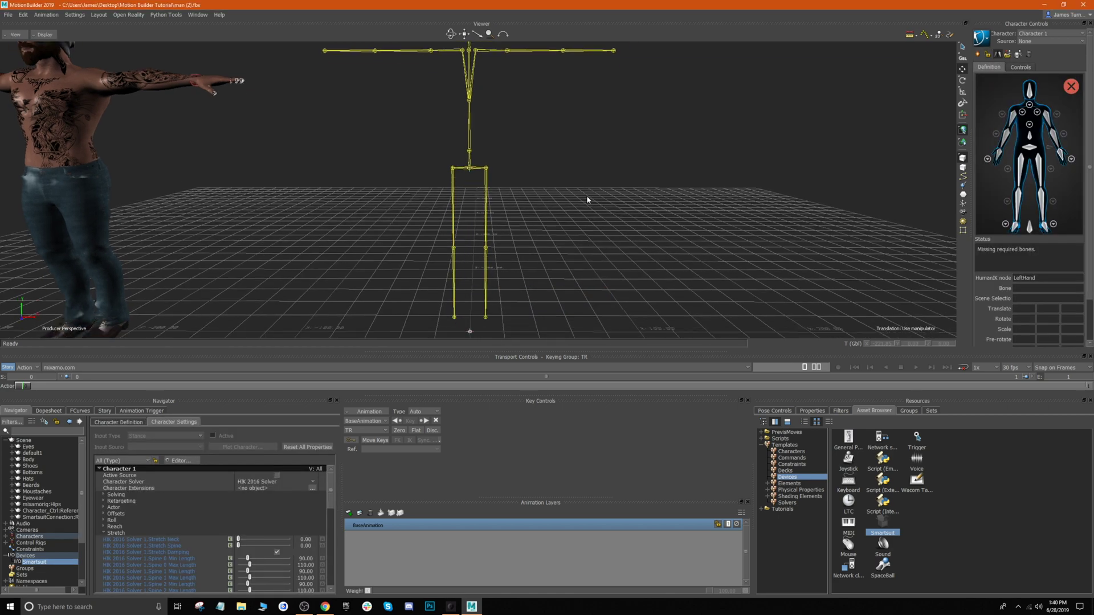
scroll(525, 293, "up", 4)
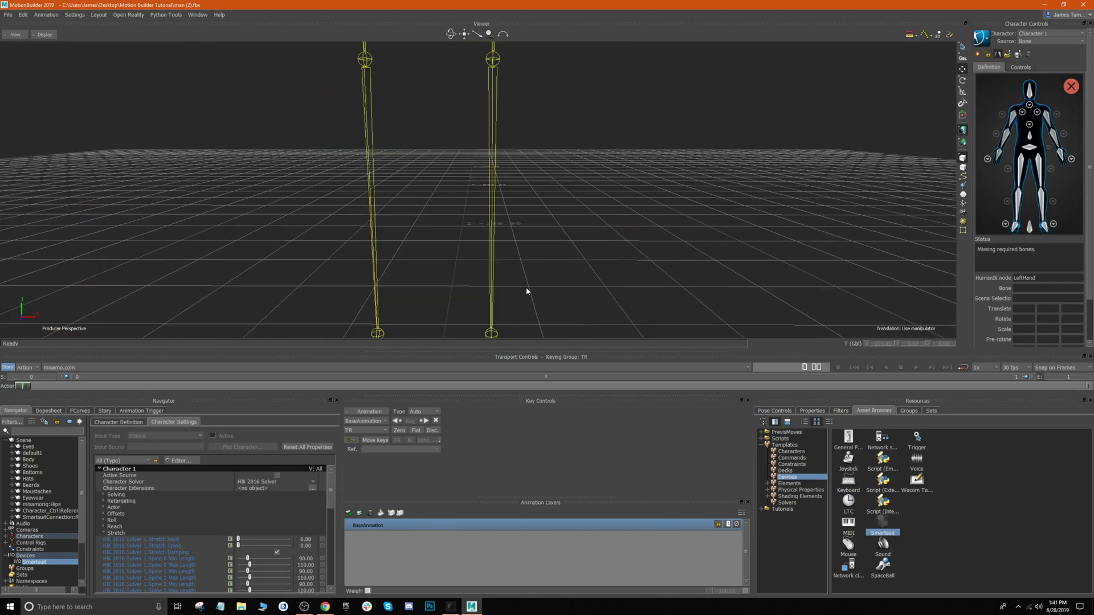
left_click(492, 298)
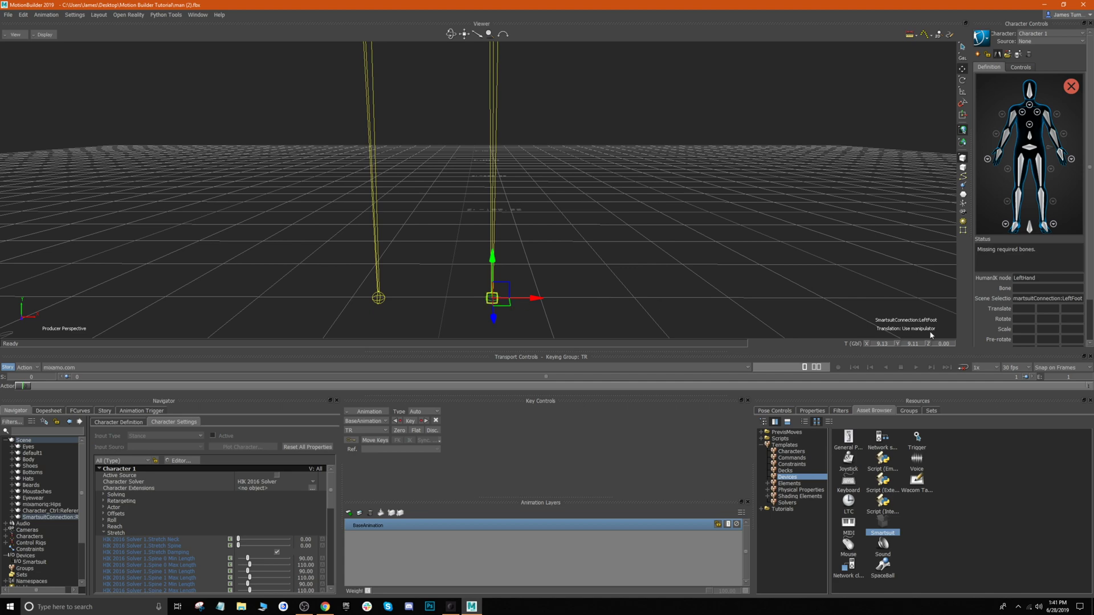
right_click(1043, 225)
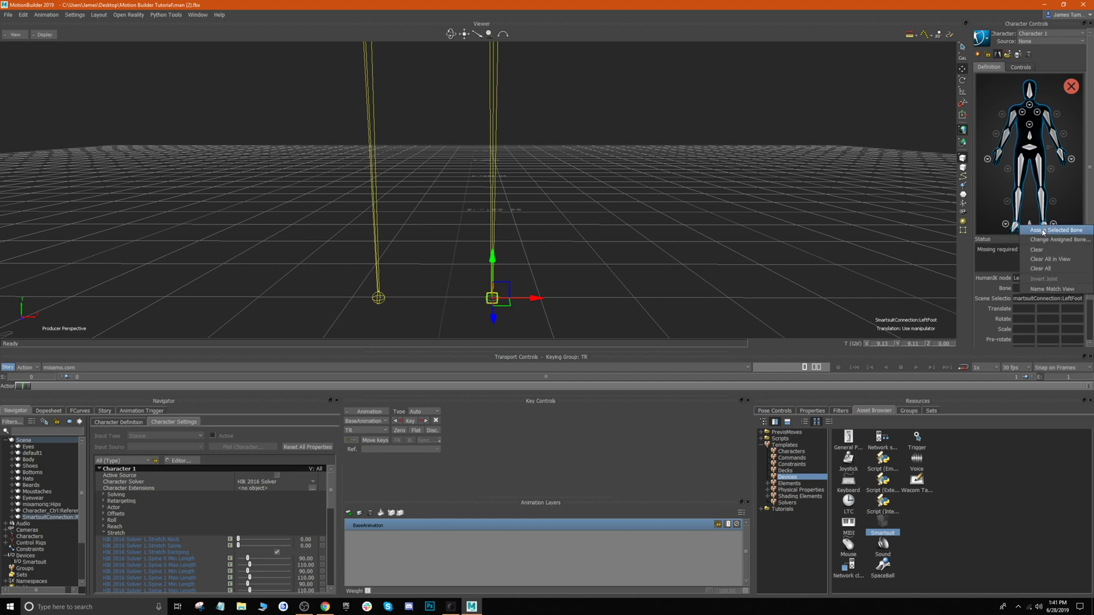
left_click(1043, 231)
Assign the Smartsuit skeleton's left knee and left upper leg bones to the LeftLeg and LeftUpLeg nodes of Character 1
left_click_drag(674, 166, 539, 190, "shift")
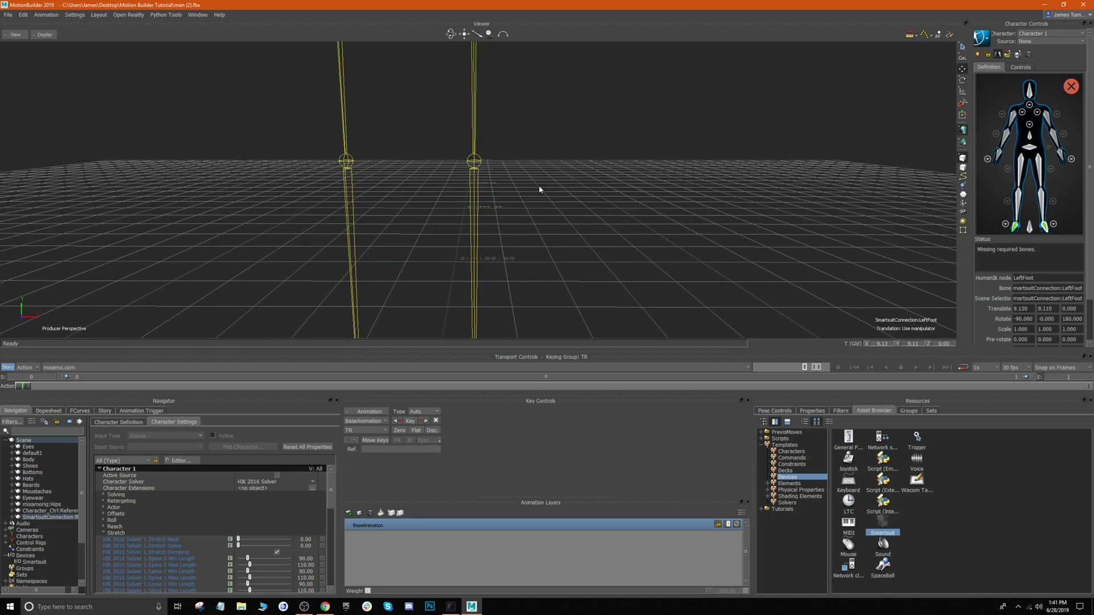
left_click(476, 164)
right_click(1049, 187)
left_click(1056, 196)
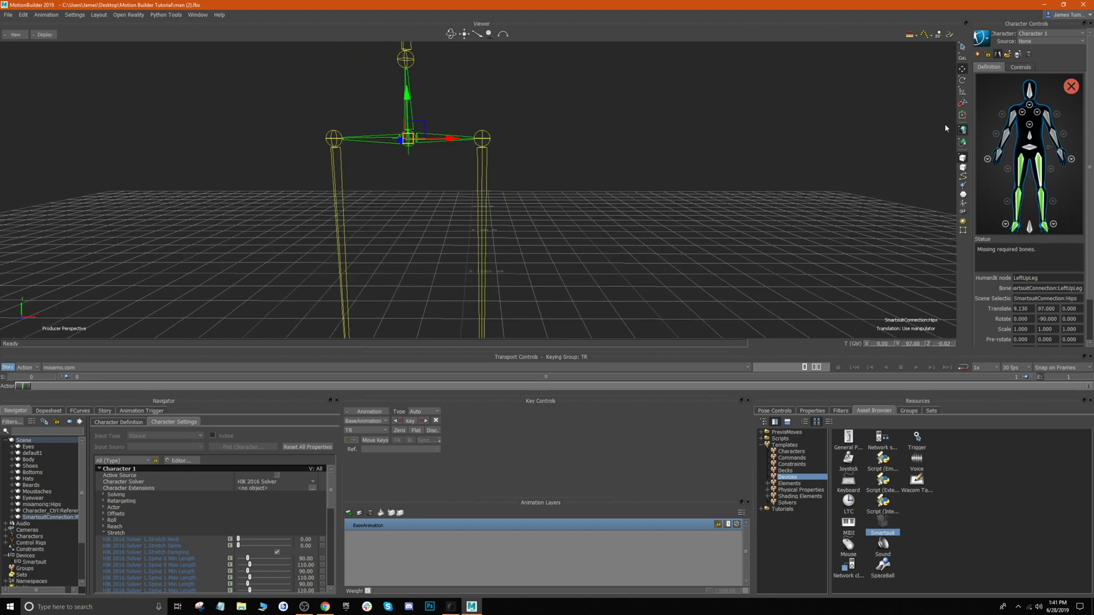
Assign the Smartsuit skeleton's hips, spine and neck bones to the Hips, spine and Neck nodes of Character 1
left_click(1029, 134)
left_click(1029, 134)
left_click(986, 85)
left_click(1029, 112)
left_click(1028, 216)
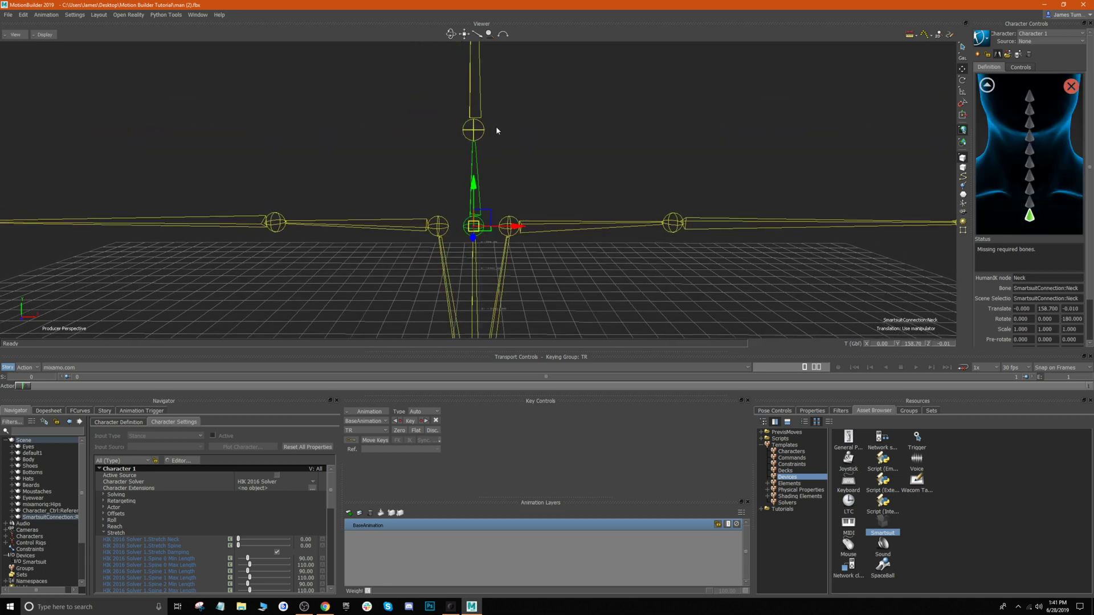
Assign the Smartsuit skeleton's head and left shoulder, arm, forearm and hand bones to the matching nodes of Character 1
left_click(475, 97)
left_click(570, 224)
left_click(673, 223)
left_click(759, 192)
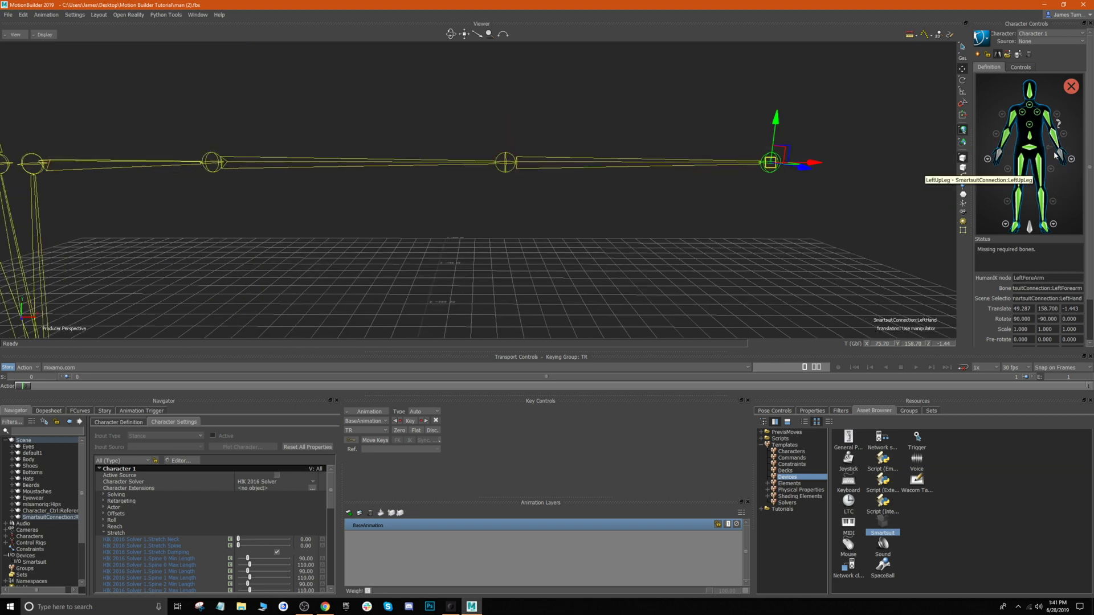
key("a")
scroll(408, 214, "up", 3)
left_click_drag(442, 197, 522, 194)
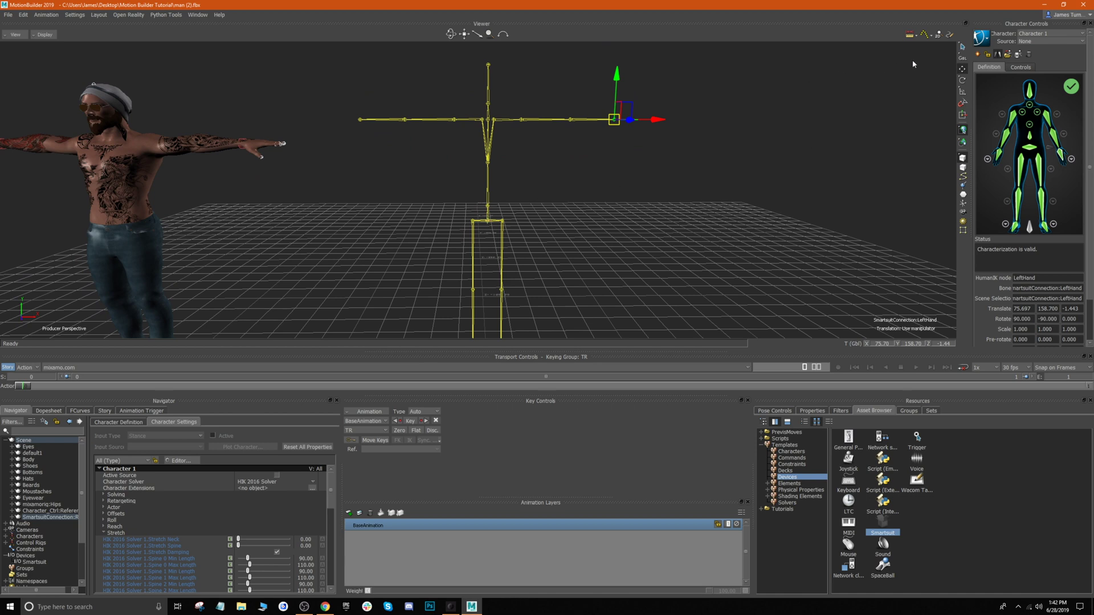
Create an FK/IK control rig for Character 1
left_click(984, 44)
mouse_move(991, 64)
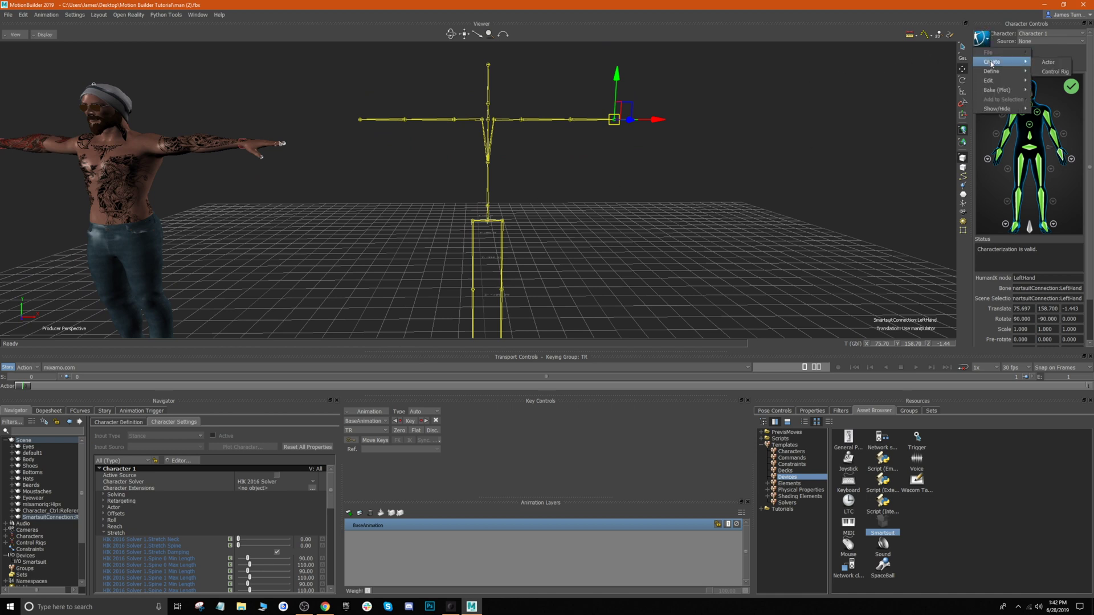
left_click(1043, 71)
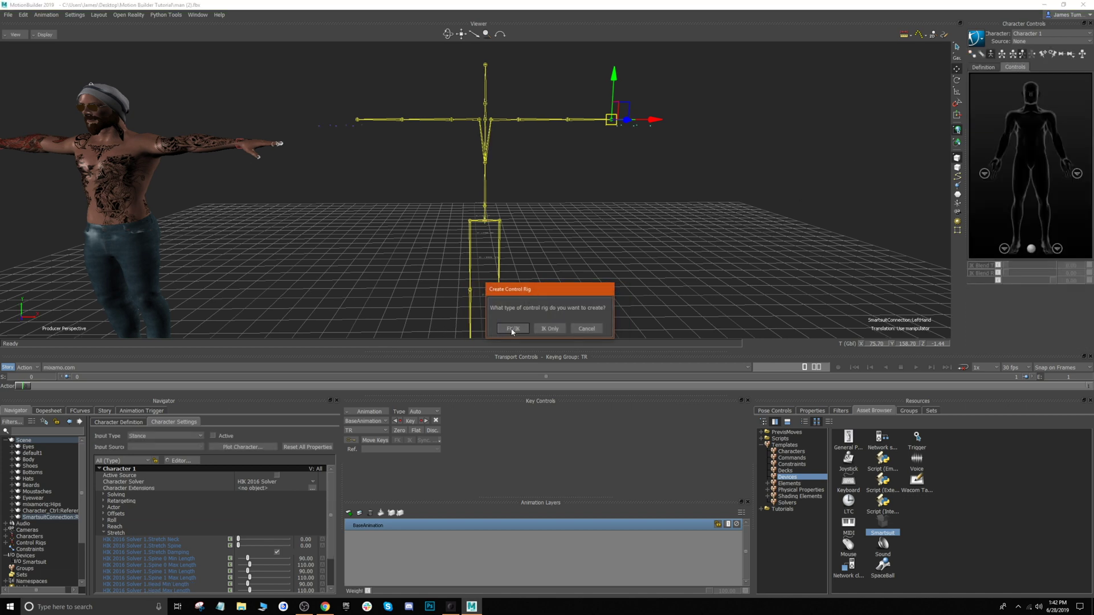
left_click(503, 328)
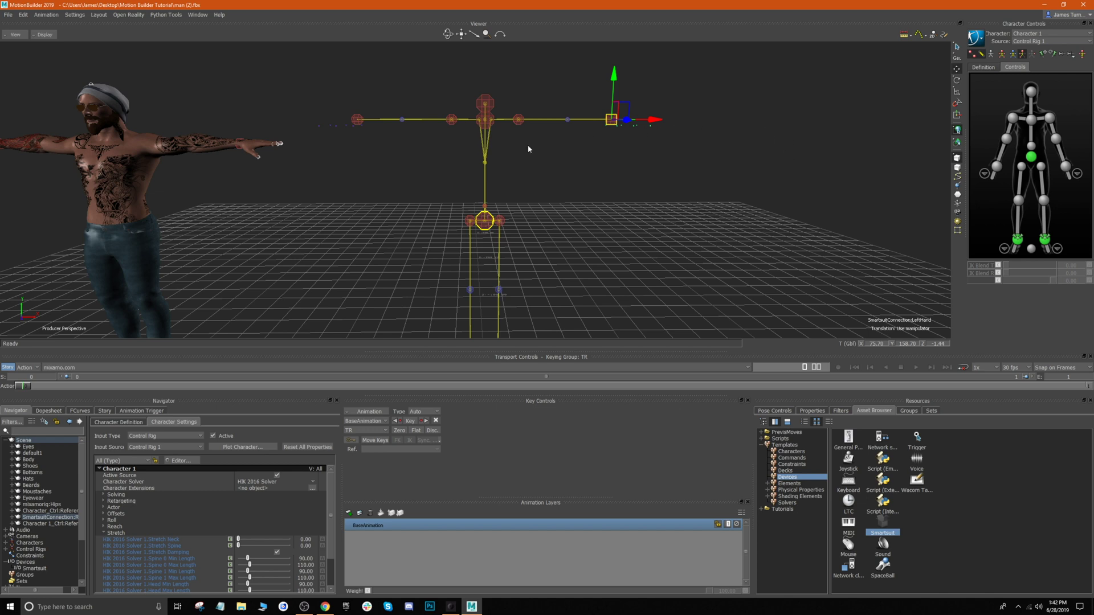
Set the source of Character 1 to None
left_click(1026, 42)
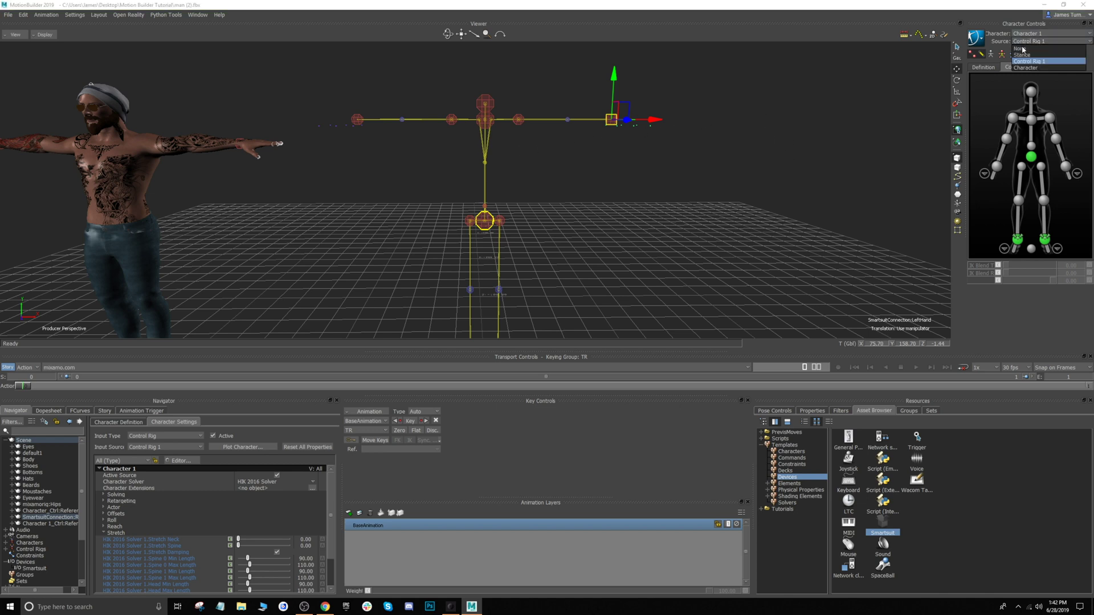
left_click(1026, 41)
scroll(584, 147, "down", 2)
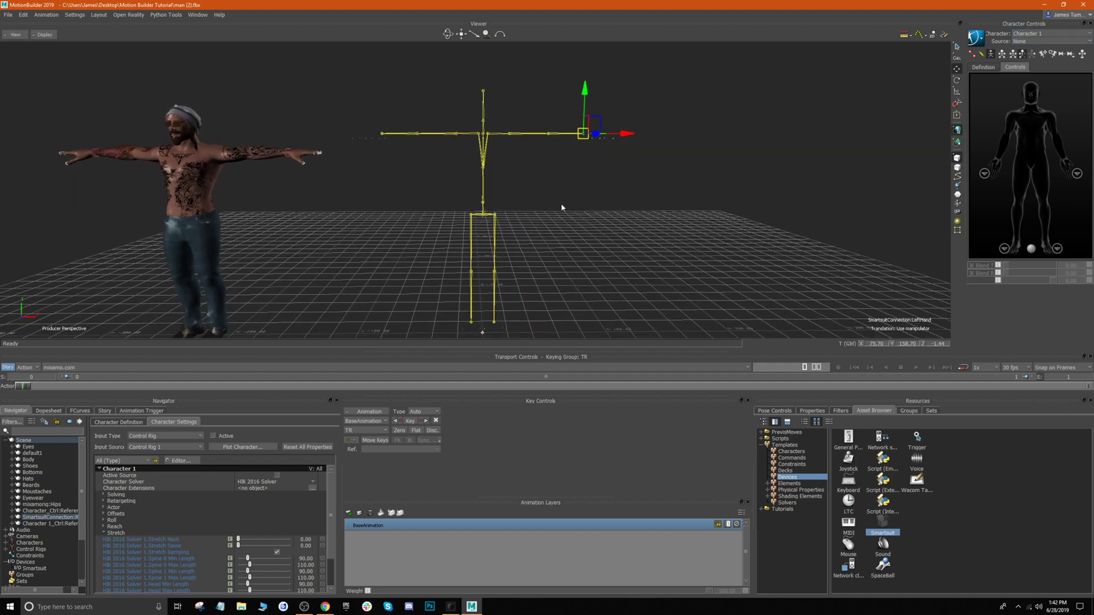
left_click_drag(561, 203, 563, 192, "shift")
scroll(563, 192, "down", 2)
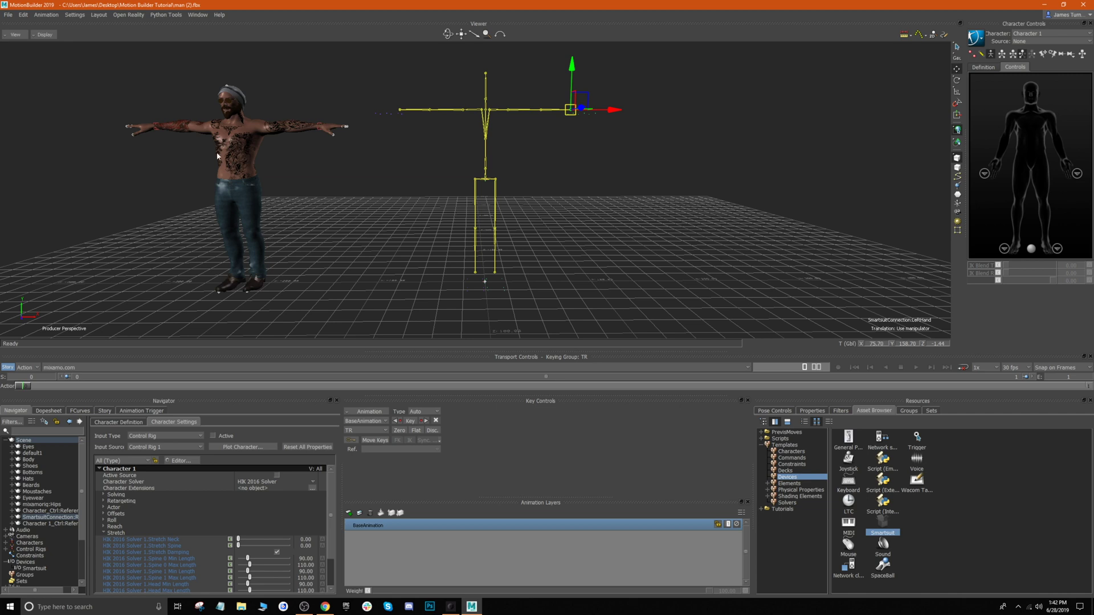
Make the Mixamo character, Character, the current character and set its source to Character 1
left_click(1024, 35)
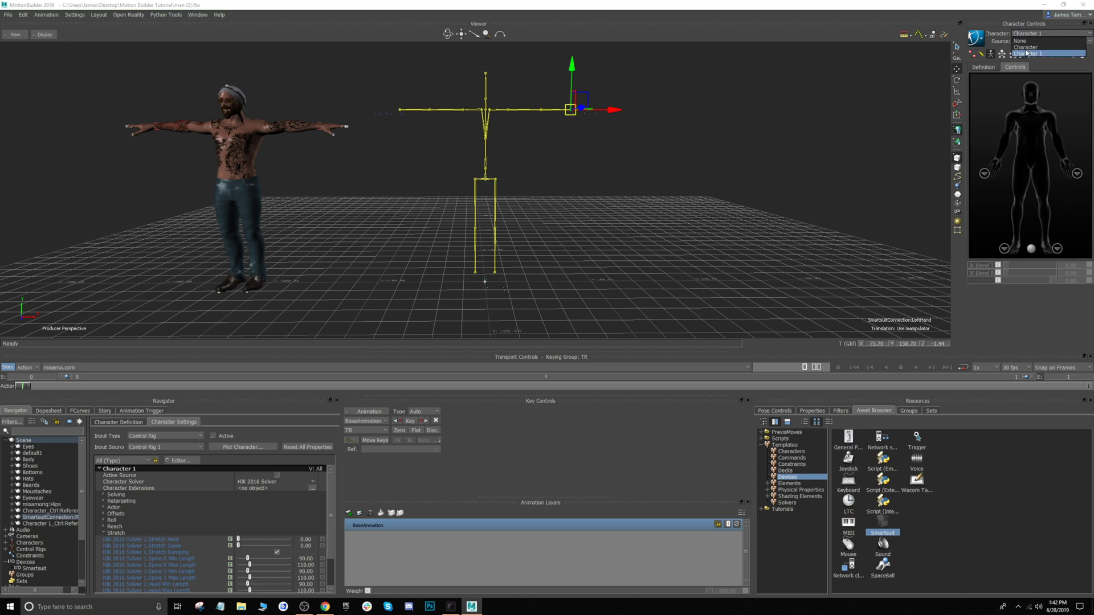
left_click(1025, 47)
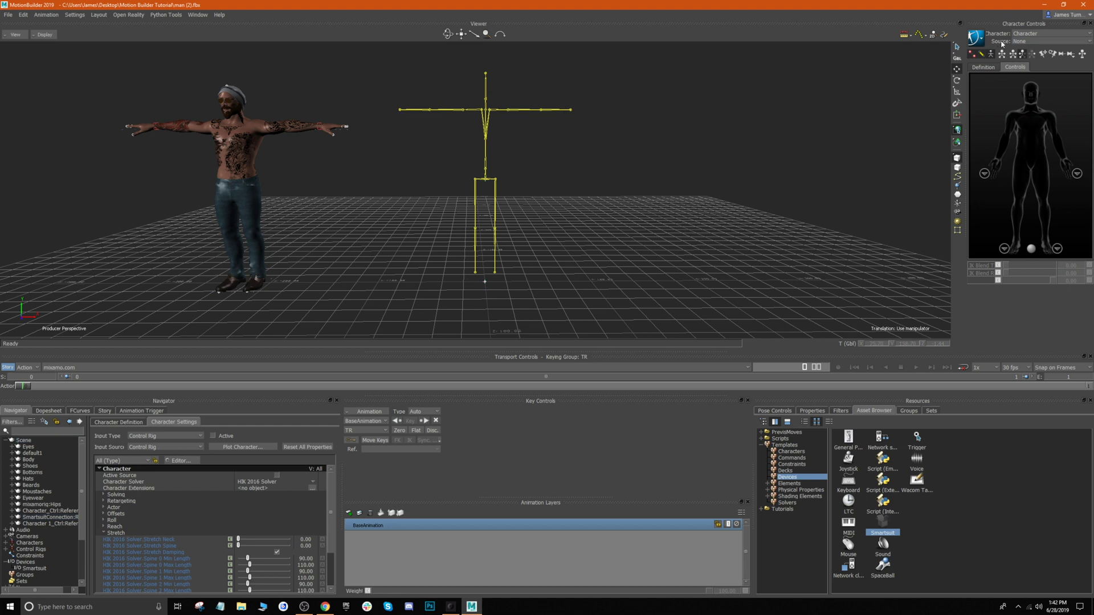
left_click(1022, 42)
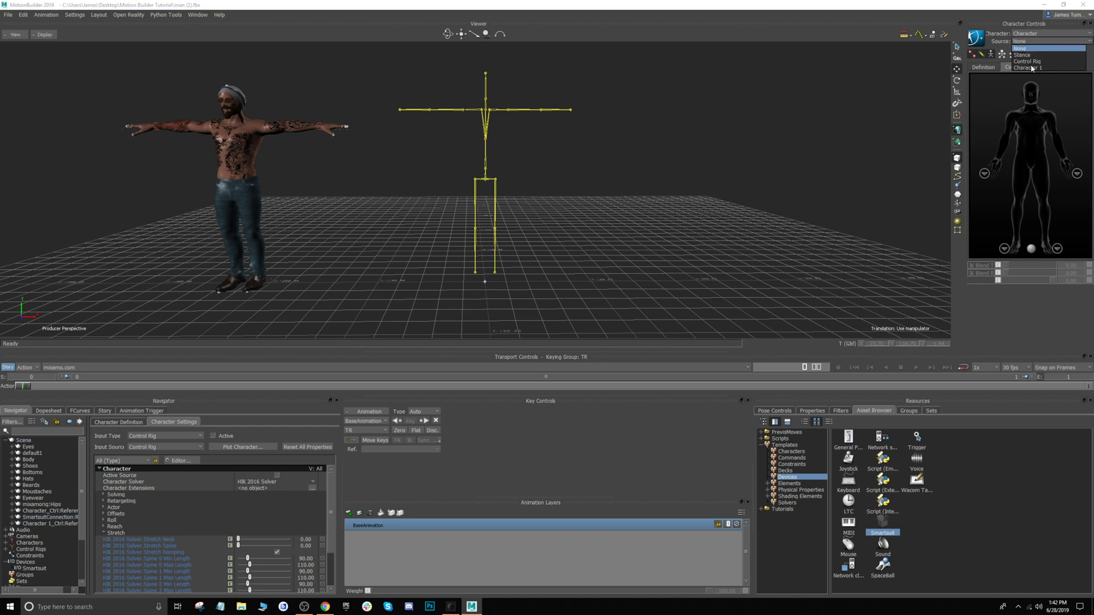
left_click(1029, 68)
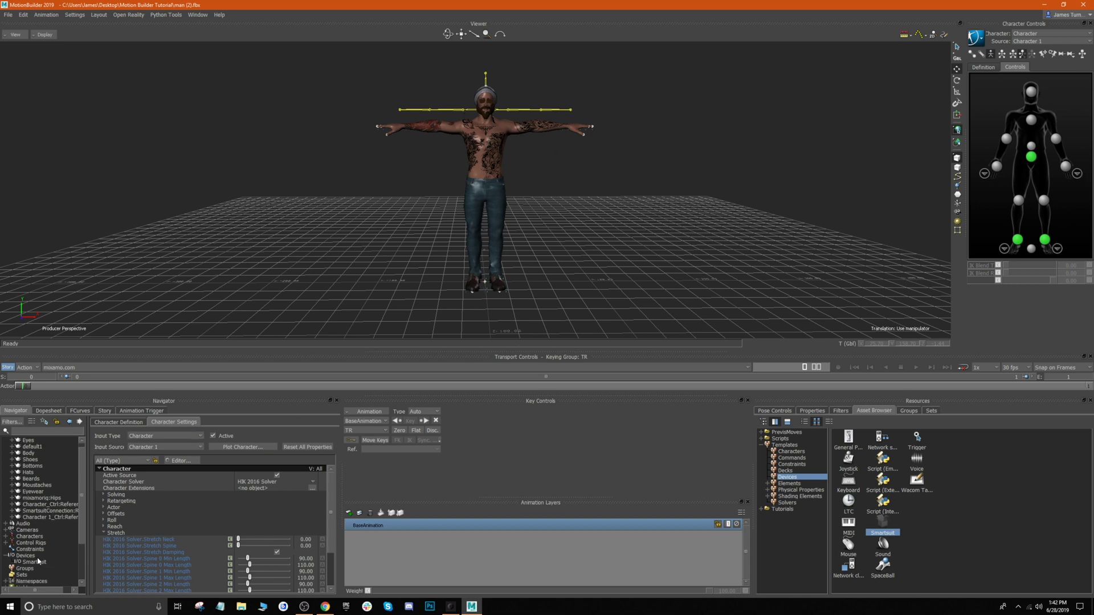
Set the Smartsuit device's streaming port to 14043 and command port to 5001, and switch the device online
left_click(37, 567)
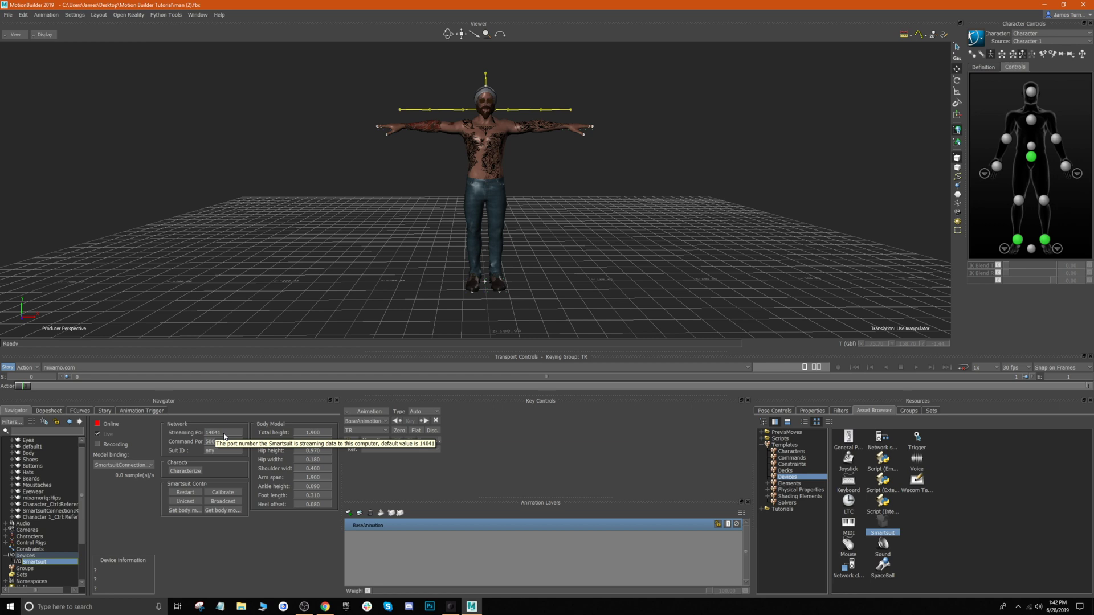
left_click(224, 433)
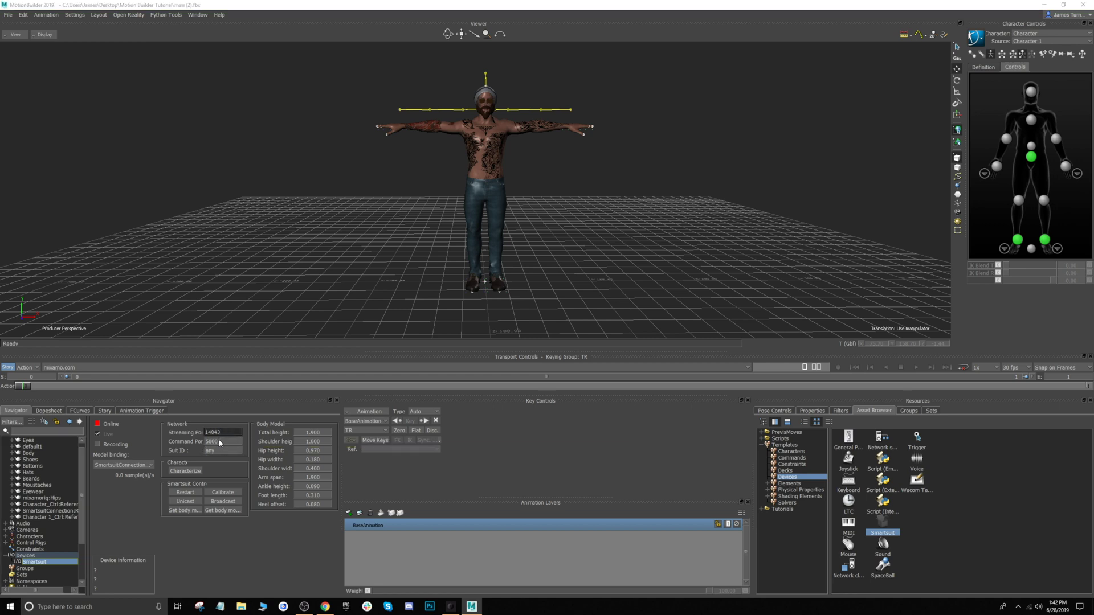
left_click(221, 444)
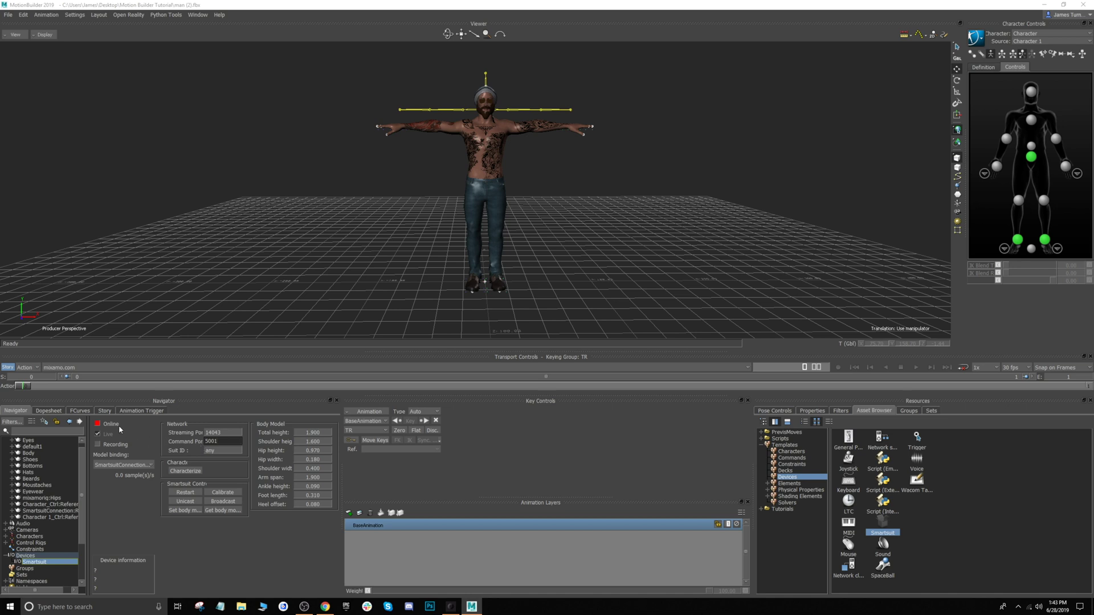
left_click(98, 424)
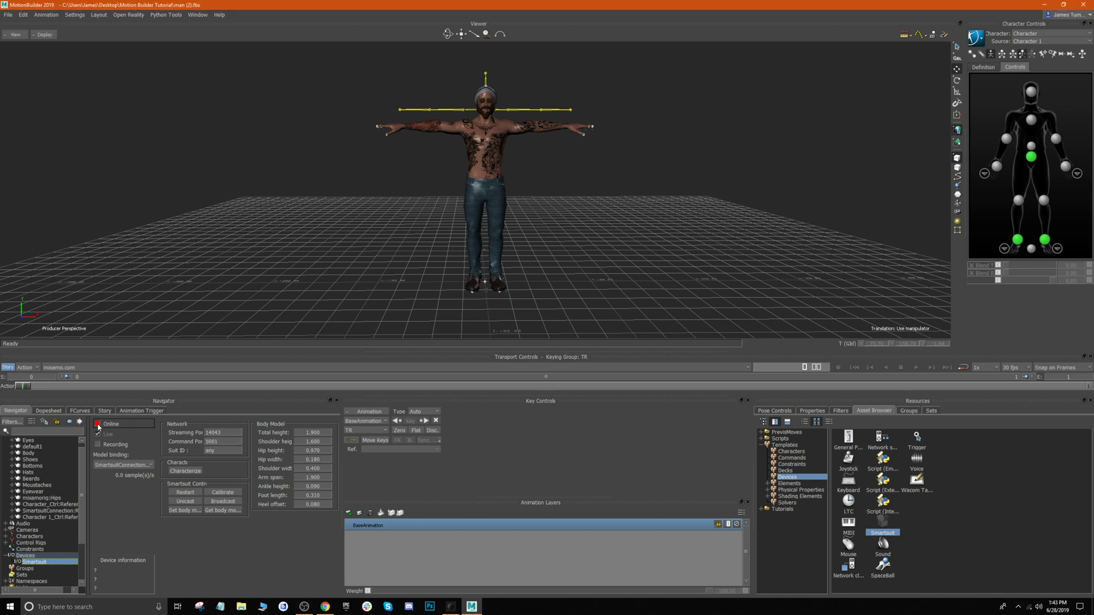